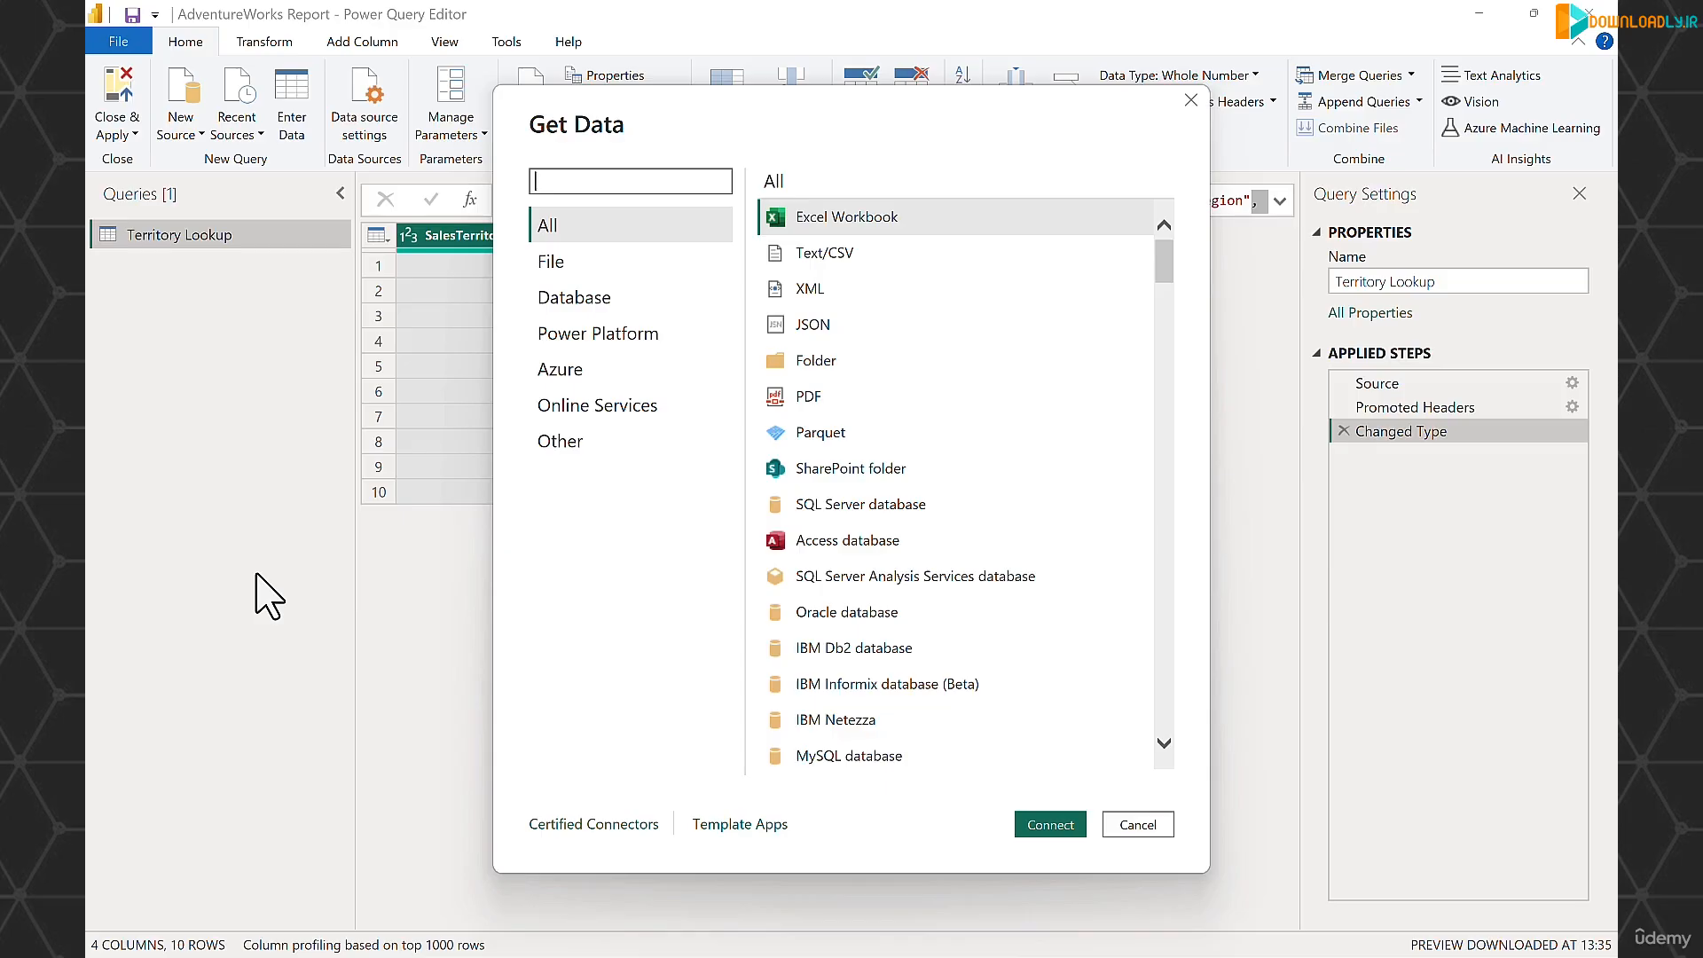
# - Import the AdventureWorks Product Lookup CSV file as a new query through the Text/CSV connector
pyautogui.click(838, 255)
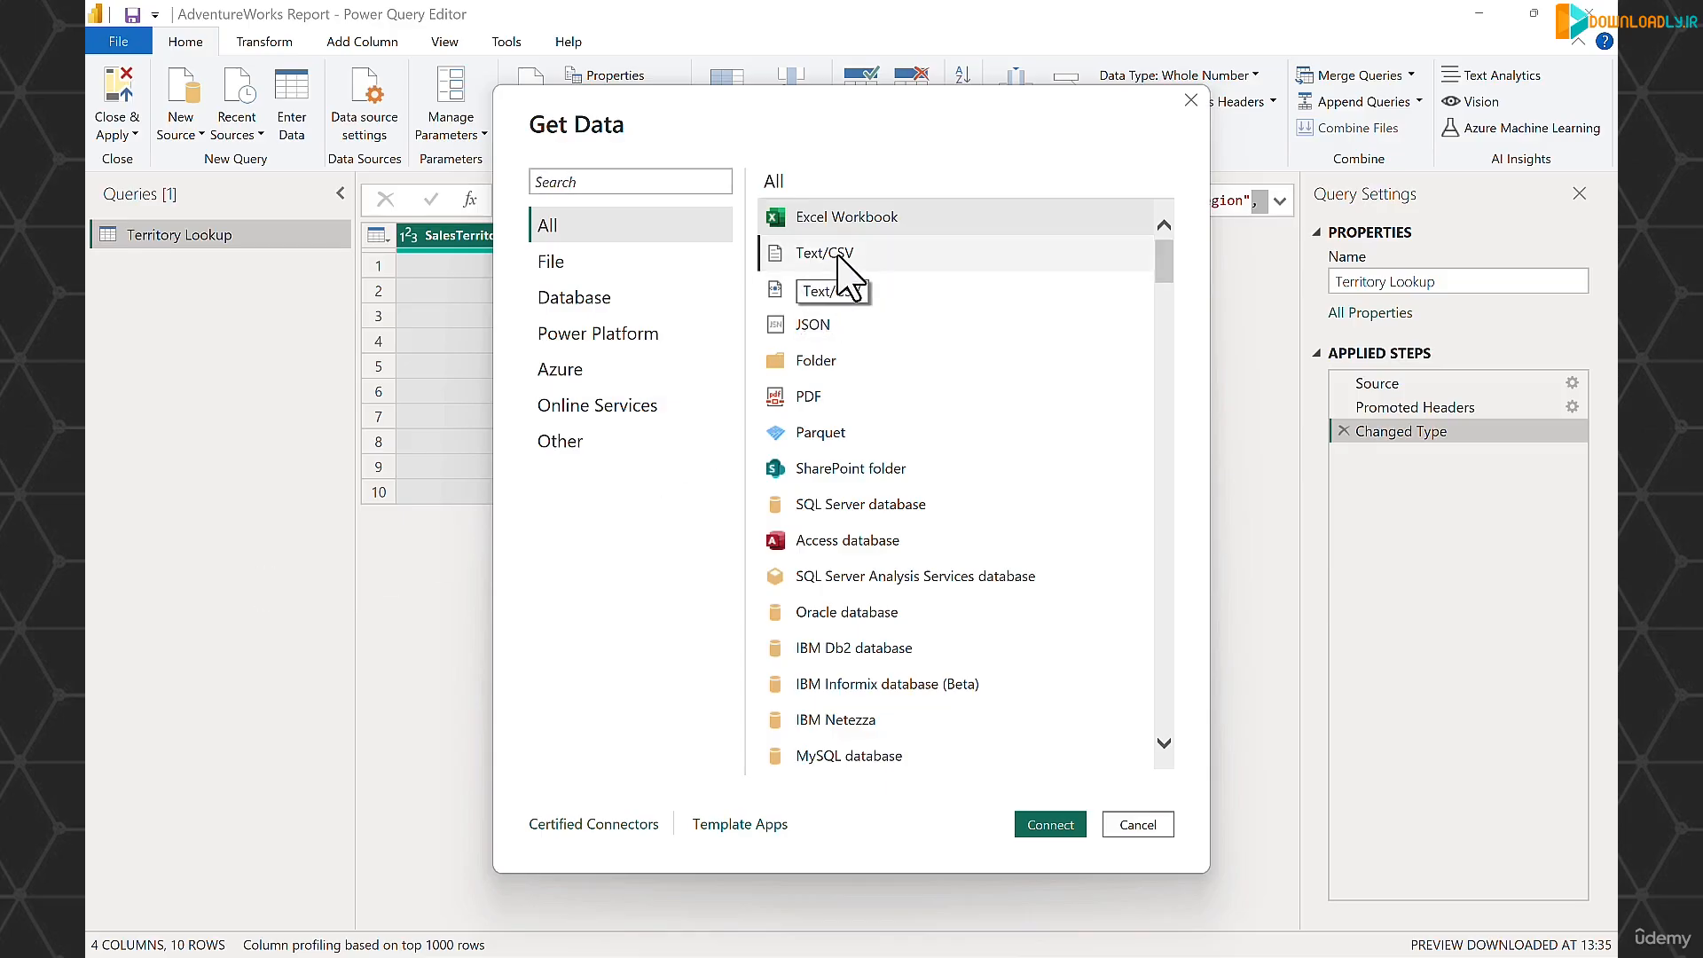
pyautogui.click(1051, 828)
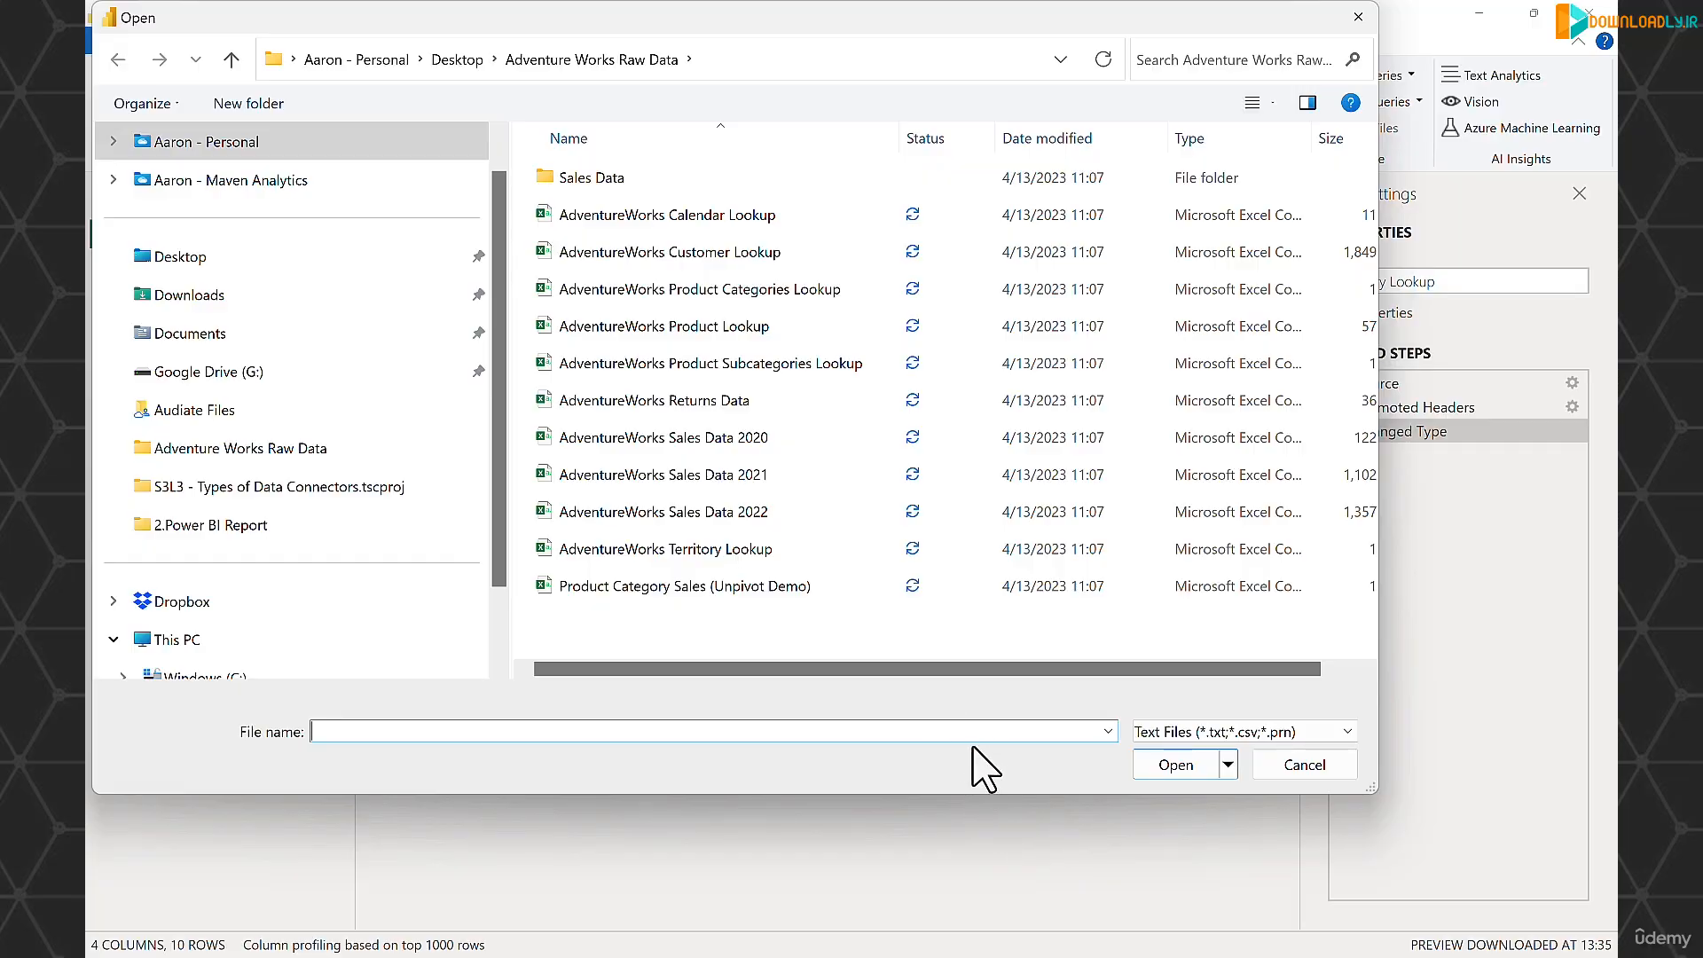
pyautogui.click(771, 329)
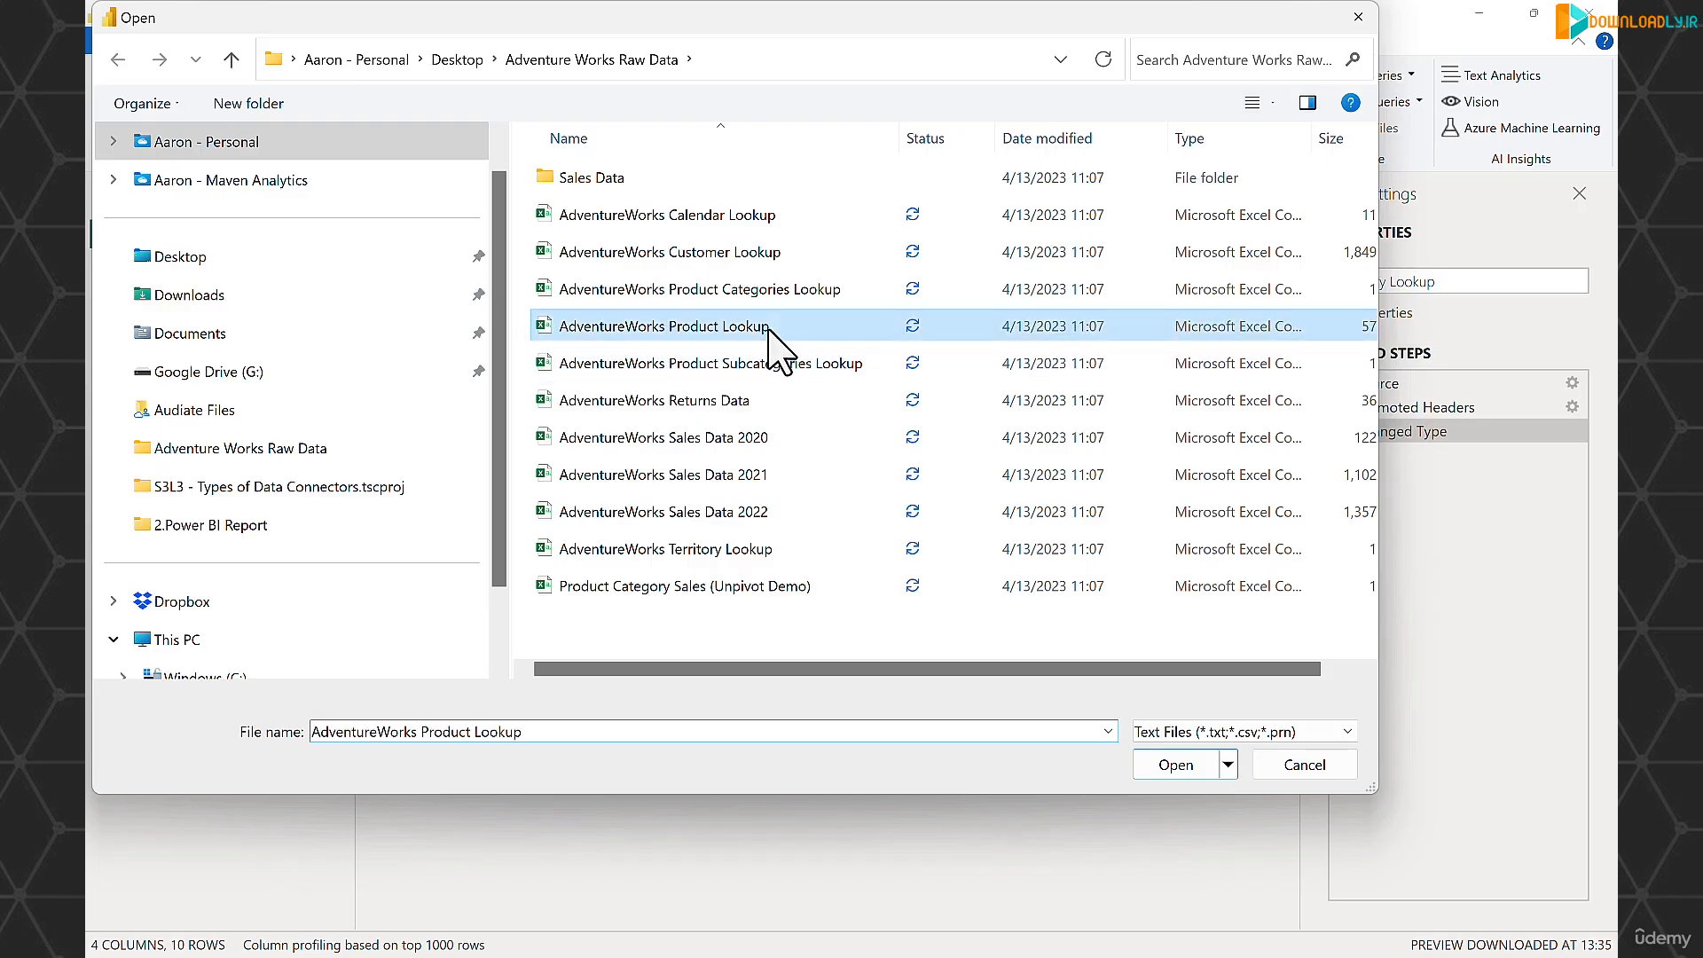
pyautogui.click(1169, 766)
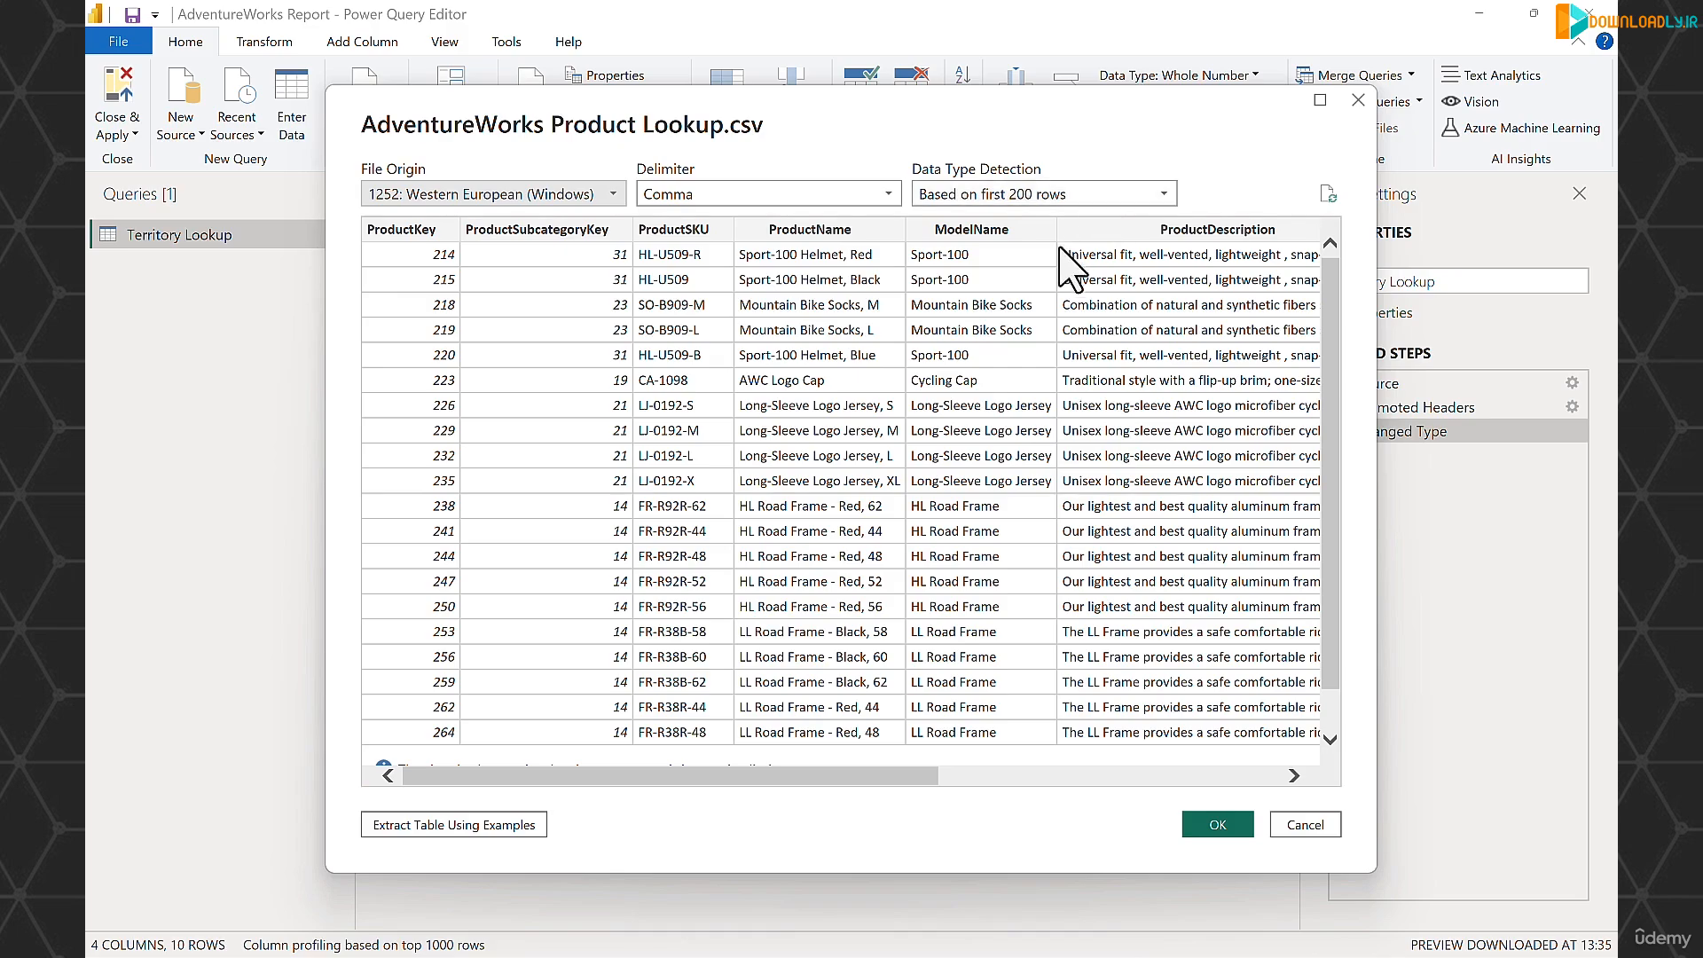
pyautogui.moveTo(863, 786); pyautogui.dragTo(511, 779)
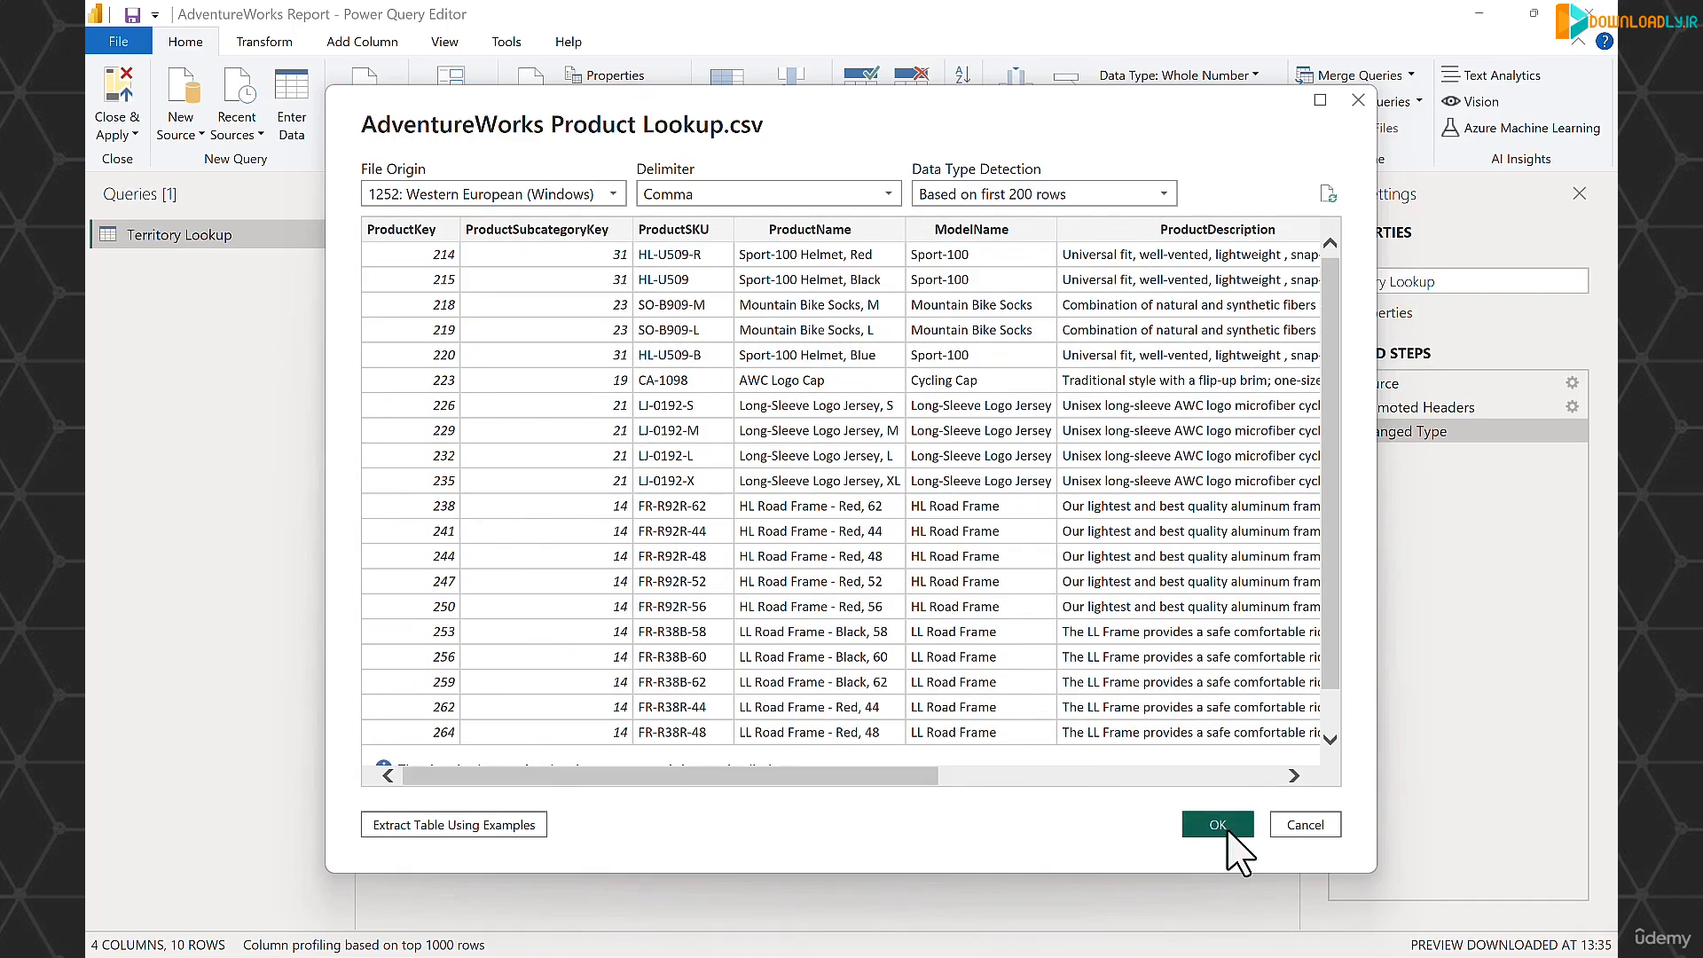
pyautogui.click(1218, 825)
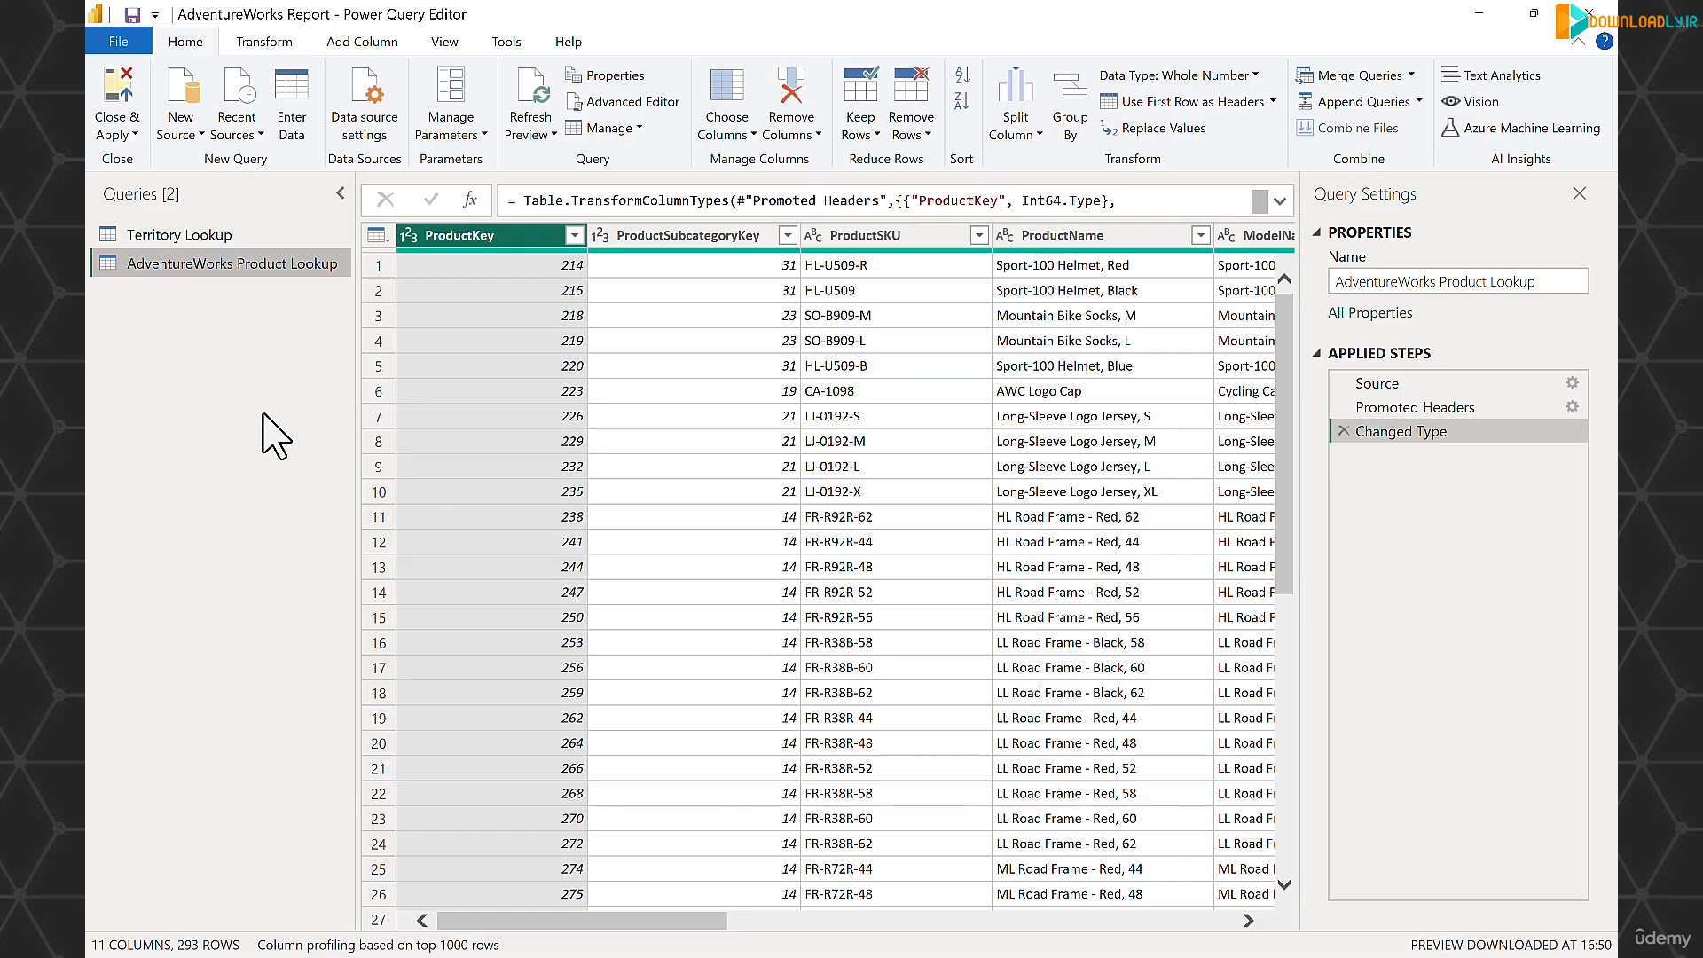
# - Compare the two queries and examine the formulas of the product query's Source, Promoted Headers and Changed Type steps
pyautogui.click(265, 236)
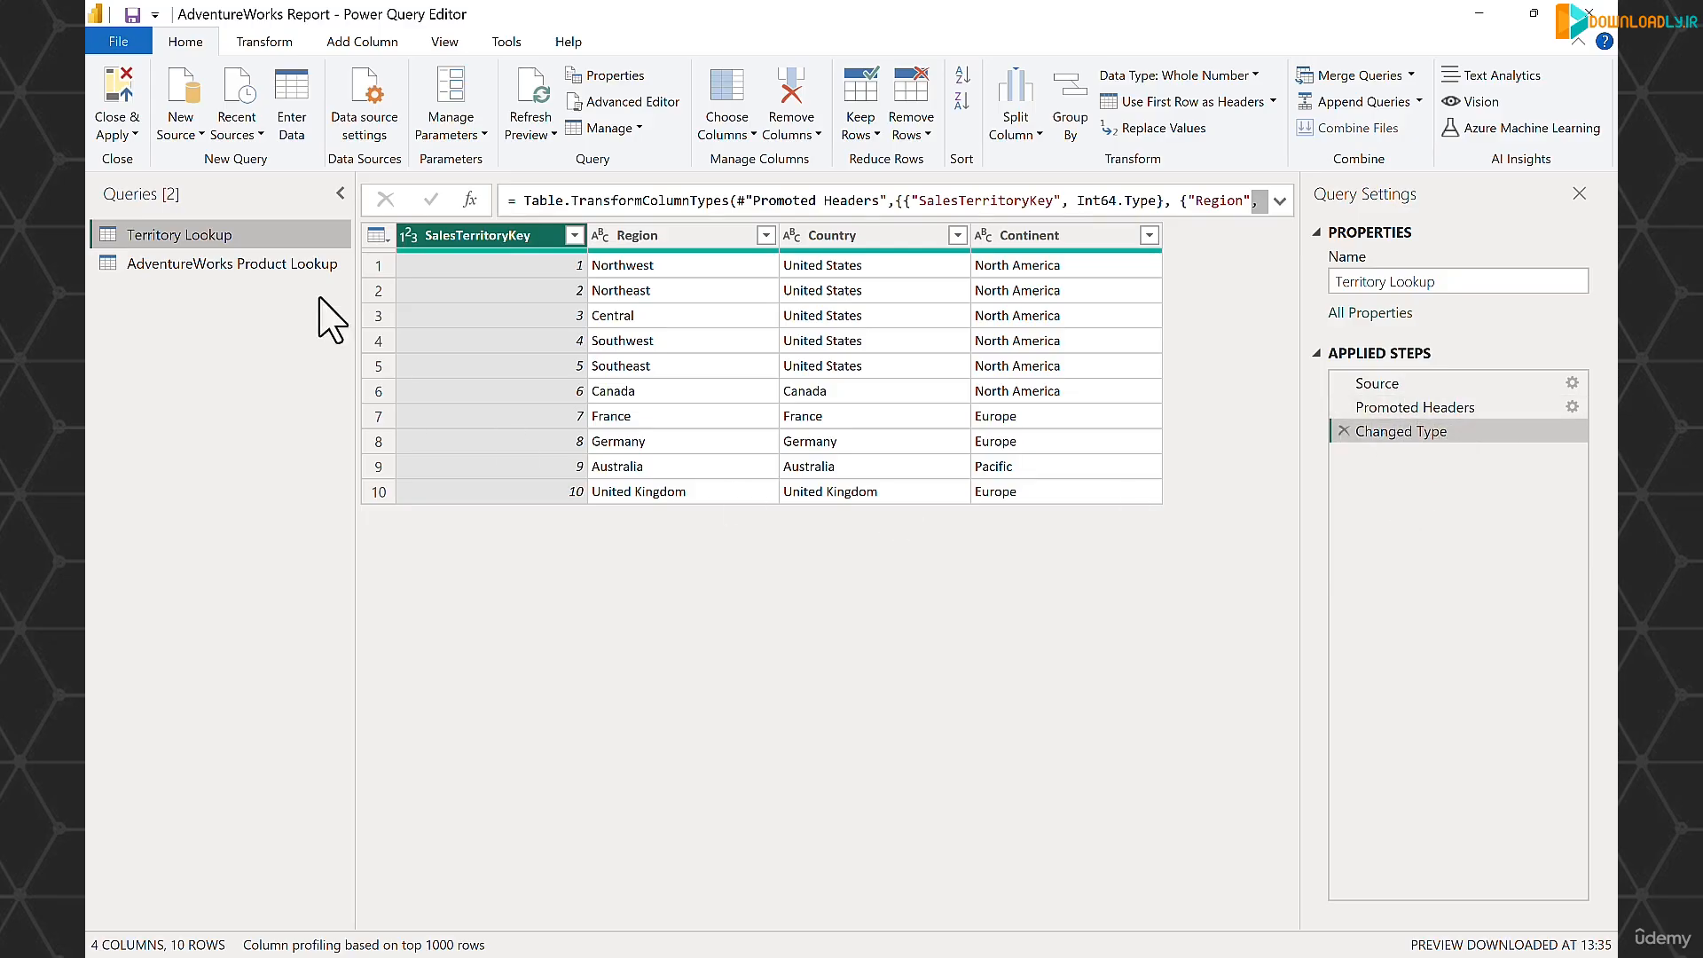
pyautogui.click(275, 266)
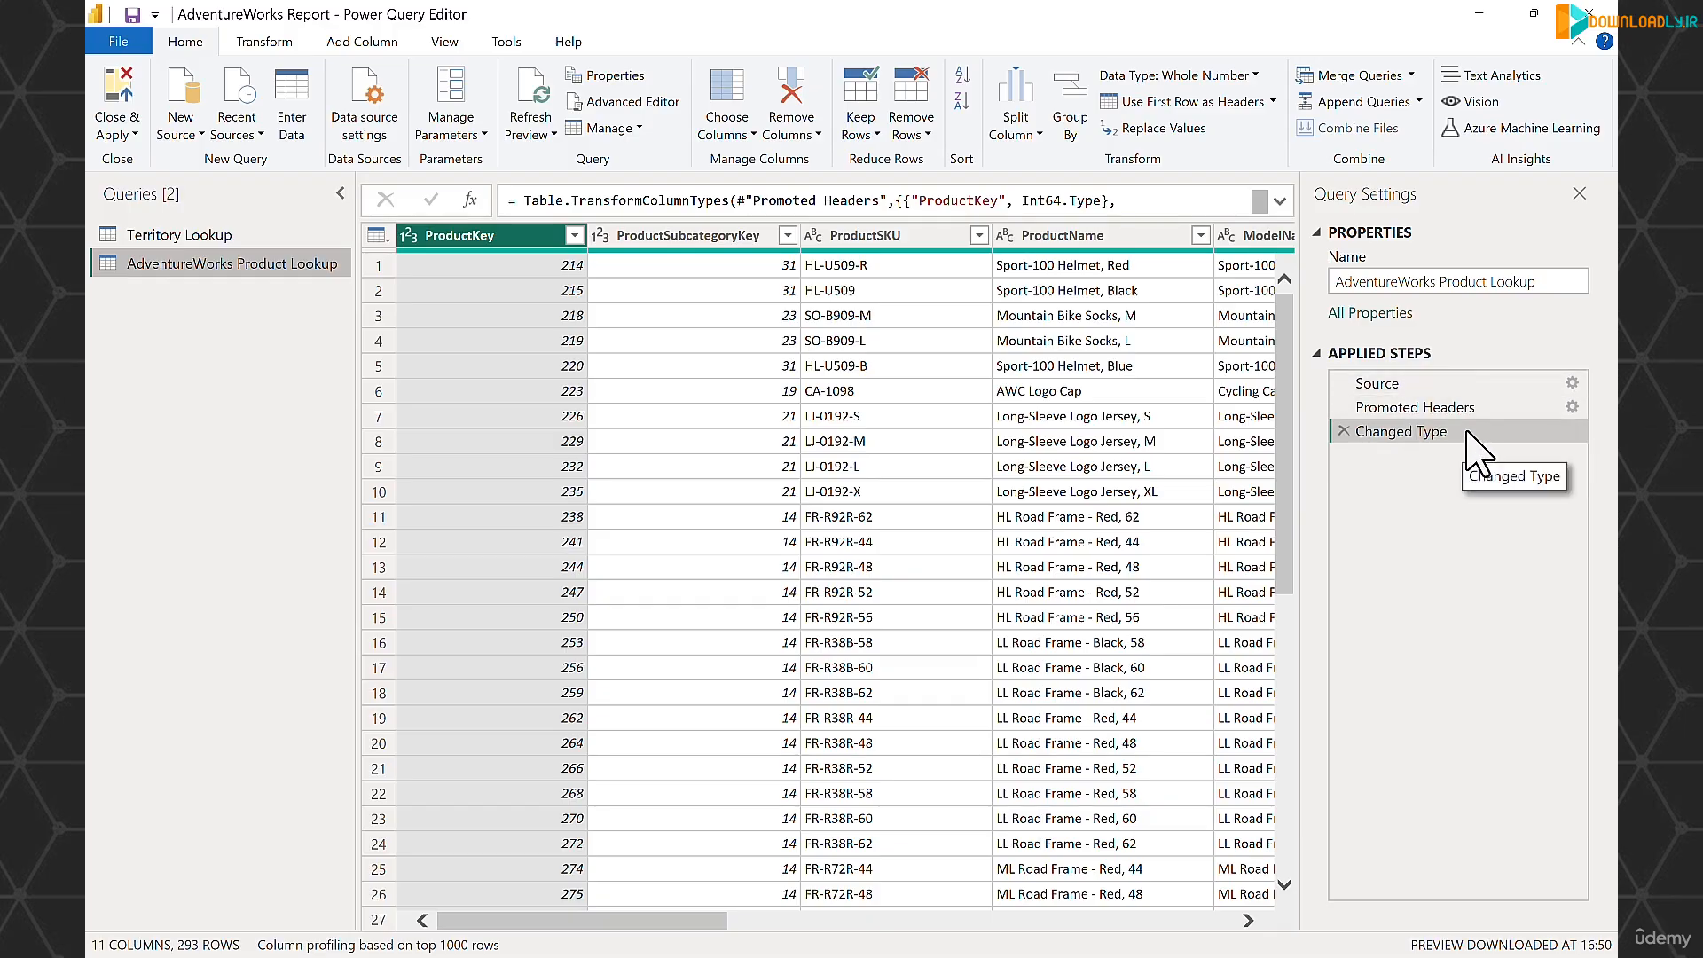
pyautogui.click(1434, 385)
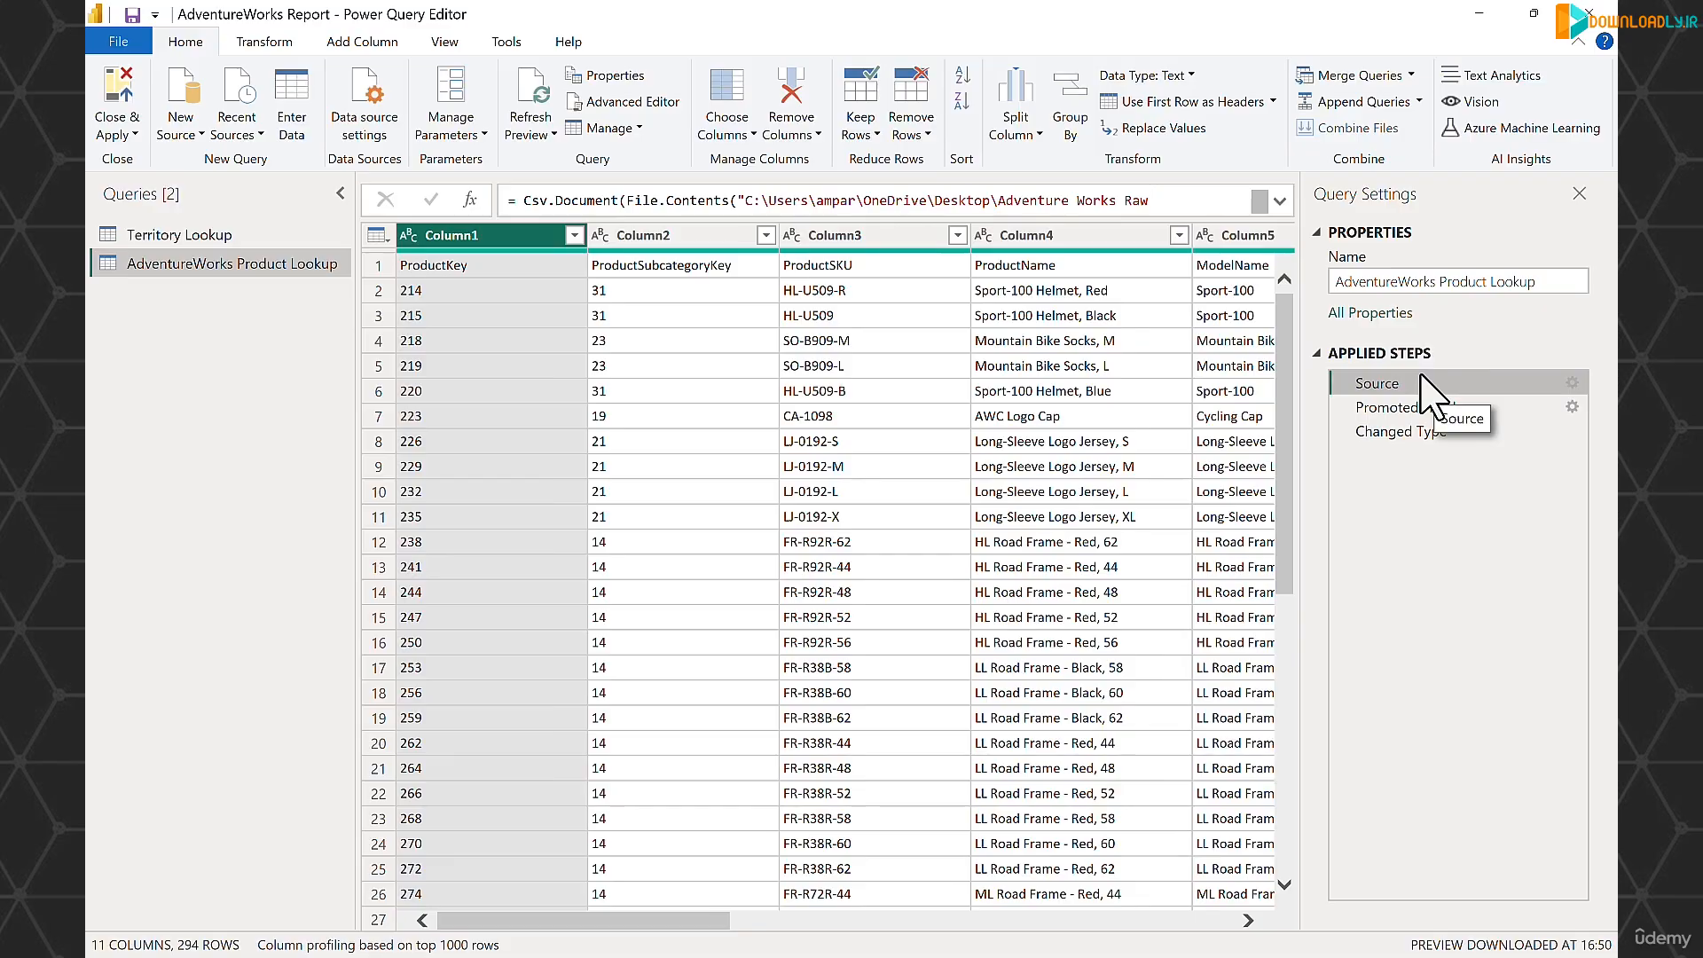
pyautogui.click(1281, 203)
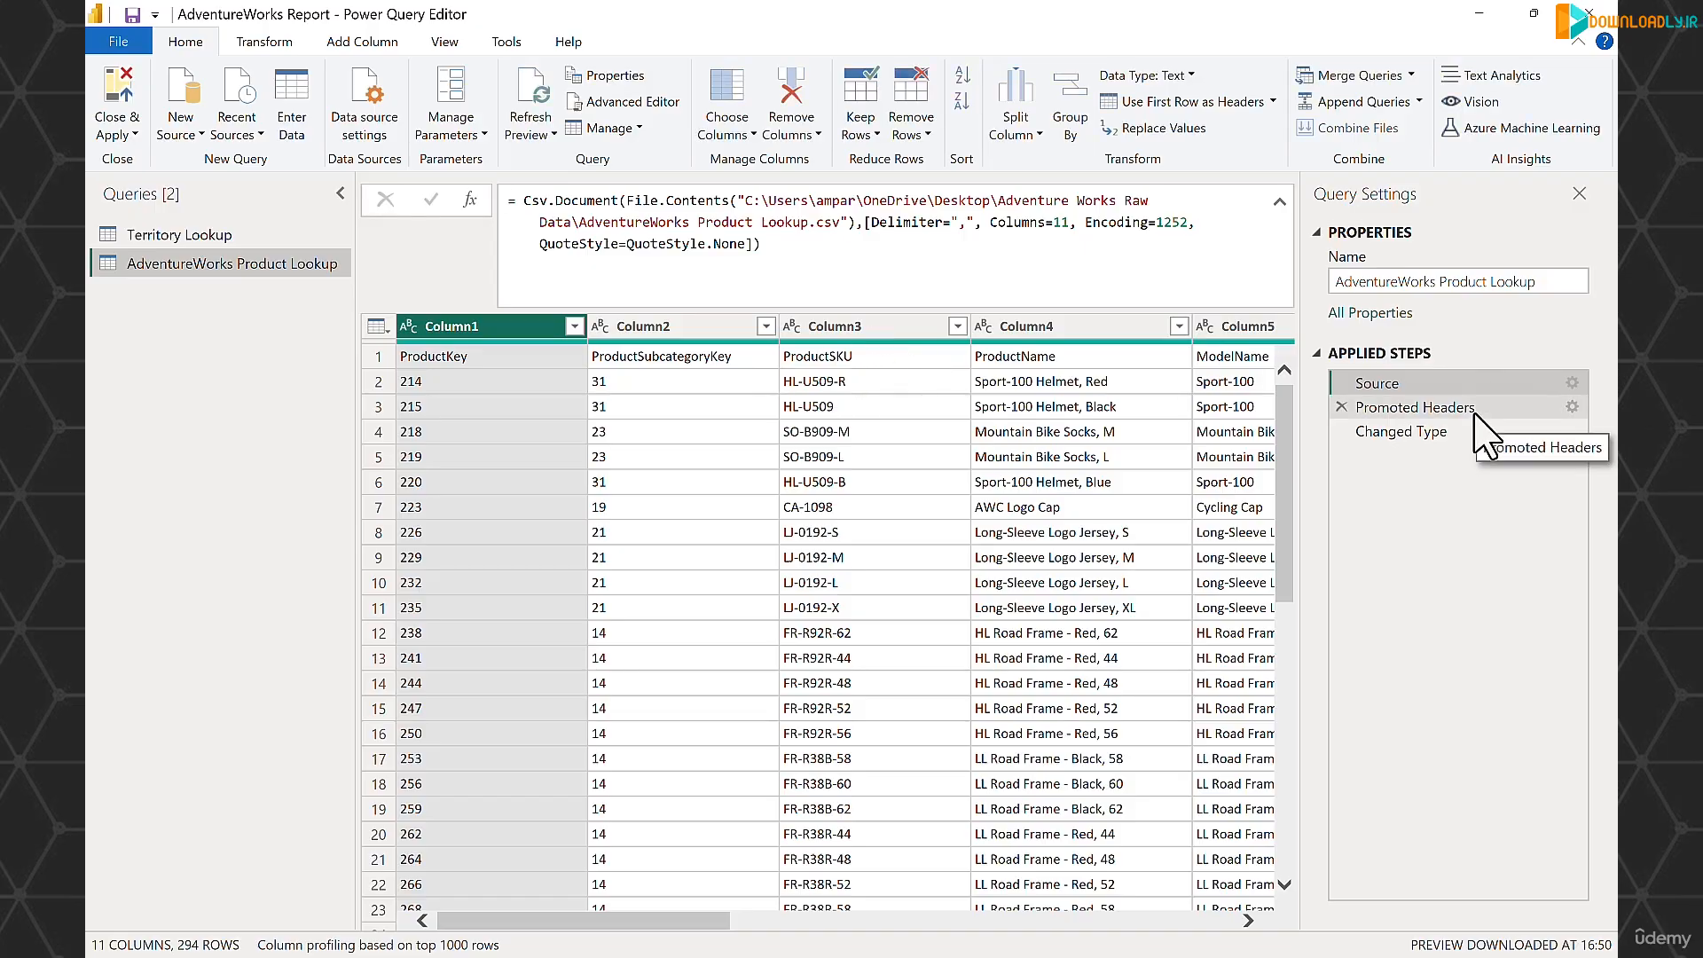
pyautogui.click(1420, 408)
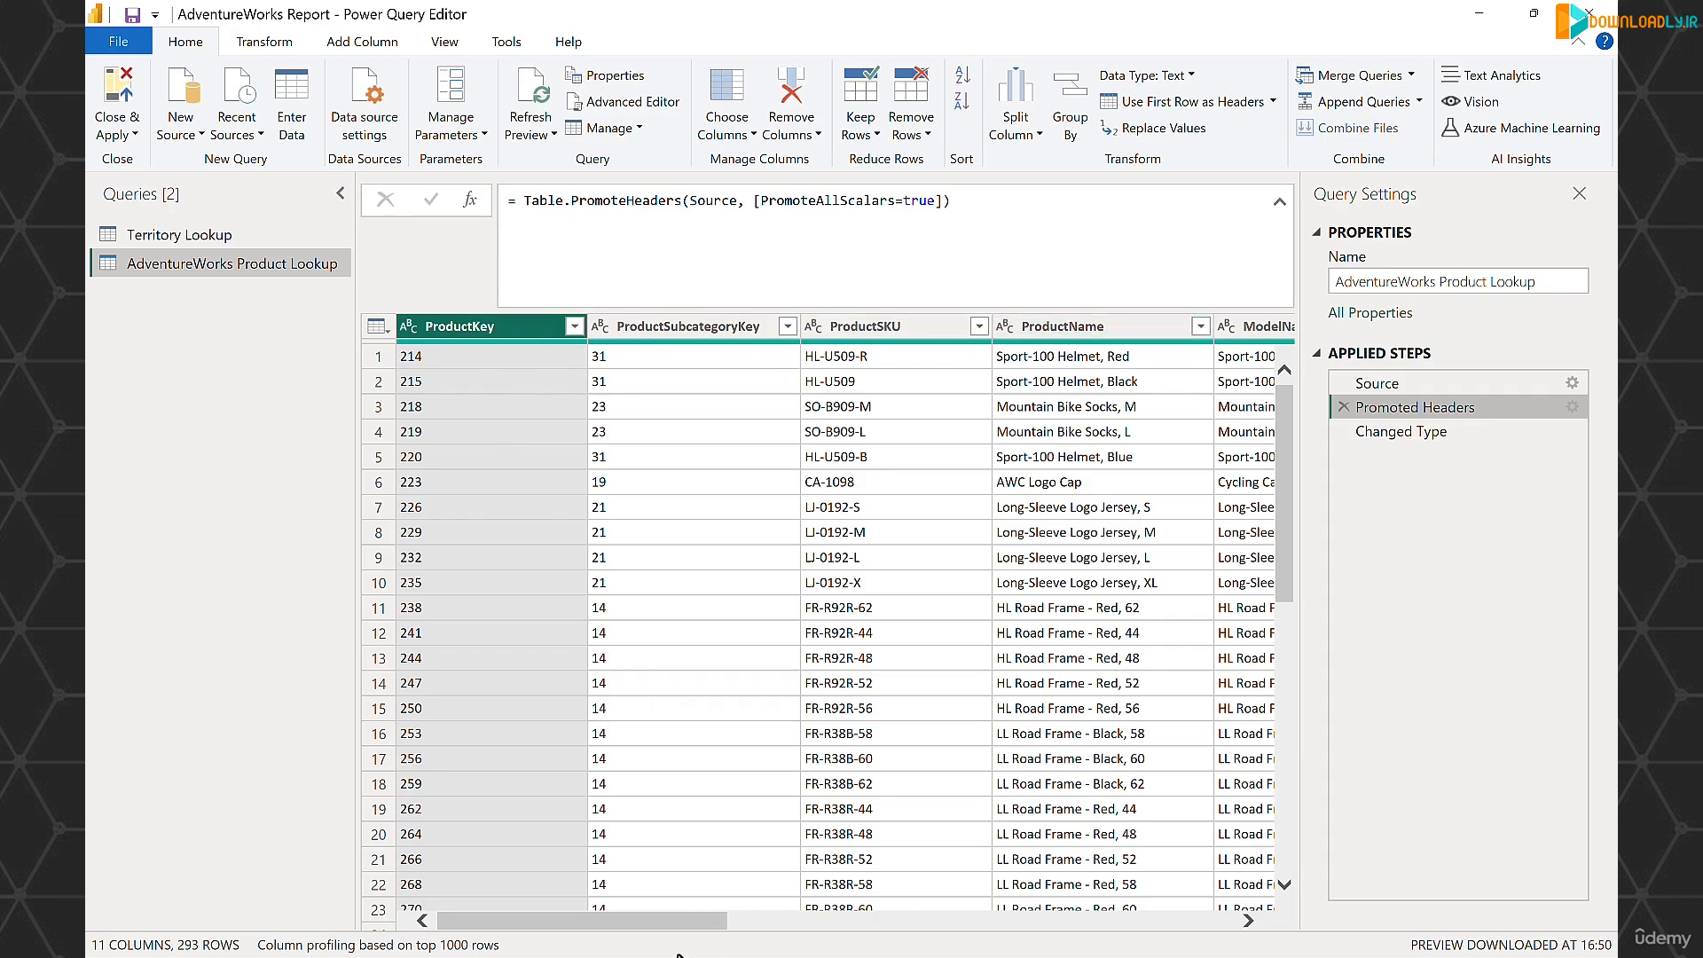
pyautogui.moveTo(704, 923); pyautogui.dragTo(740, 924)
pyautogui.click(1457, 432)
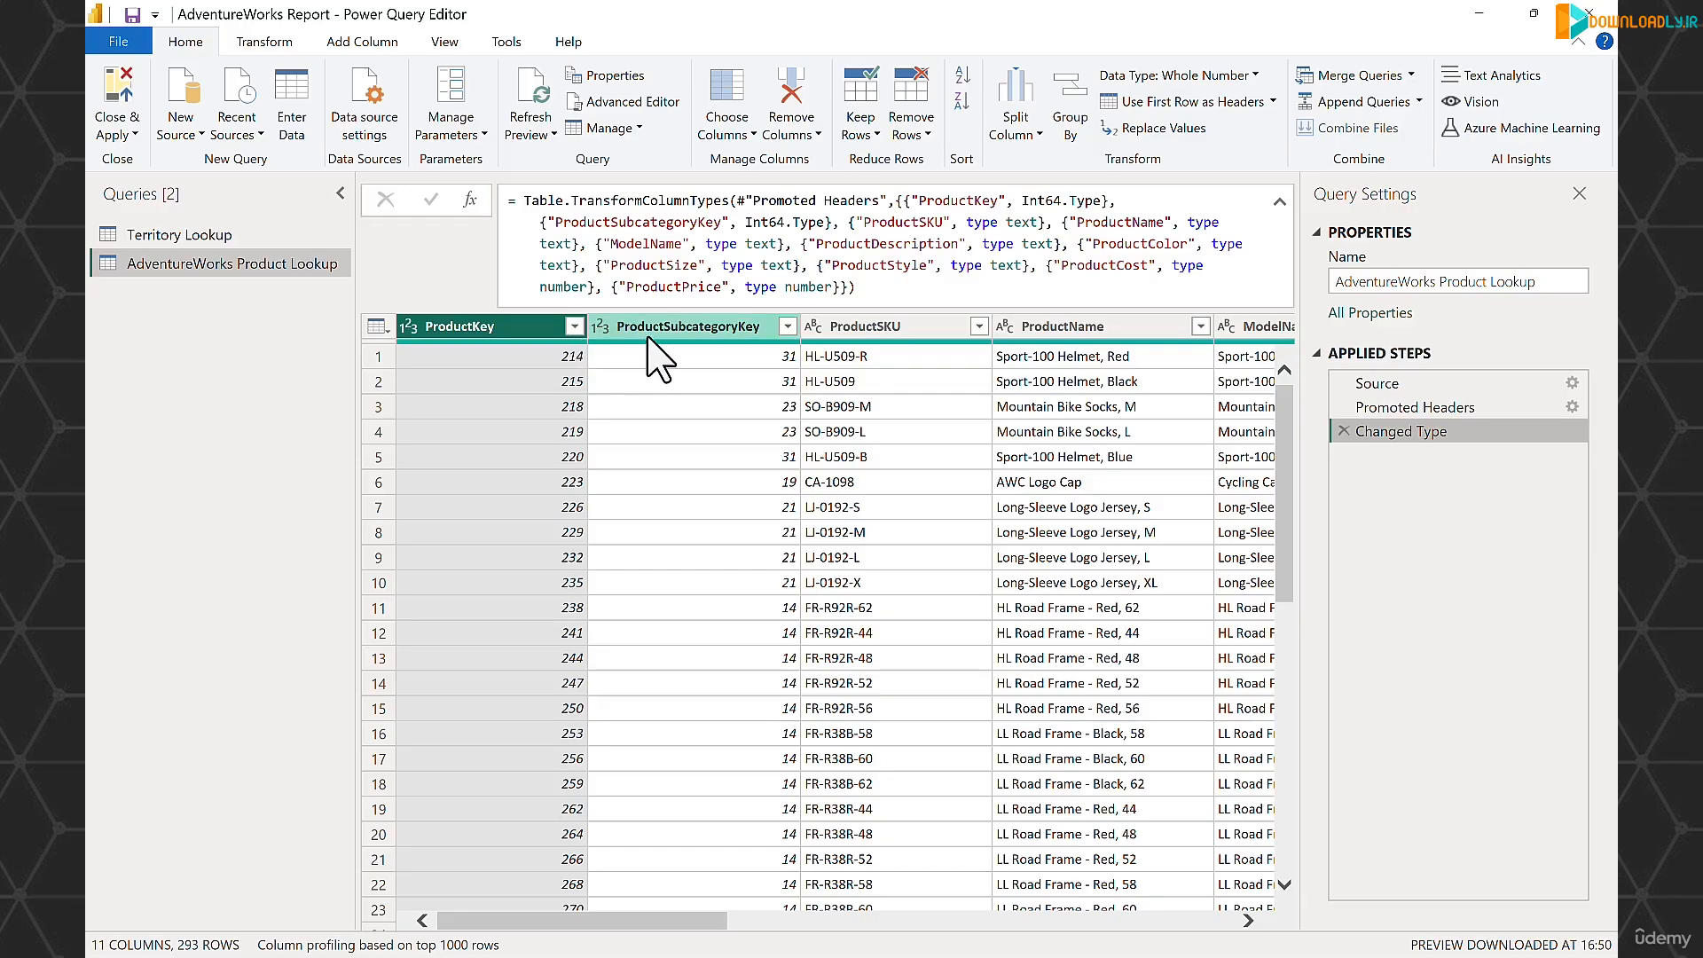
# - Check the data types assigned to the ProductSubcategoryKey and ProductCost columns, keeping ProductCost as Decimal Number
pyautogui.click(600, 327)
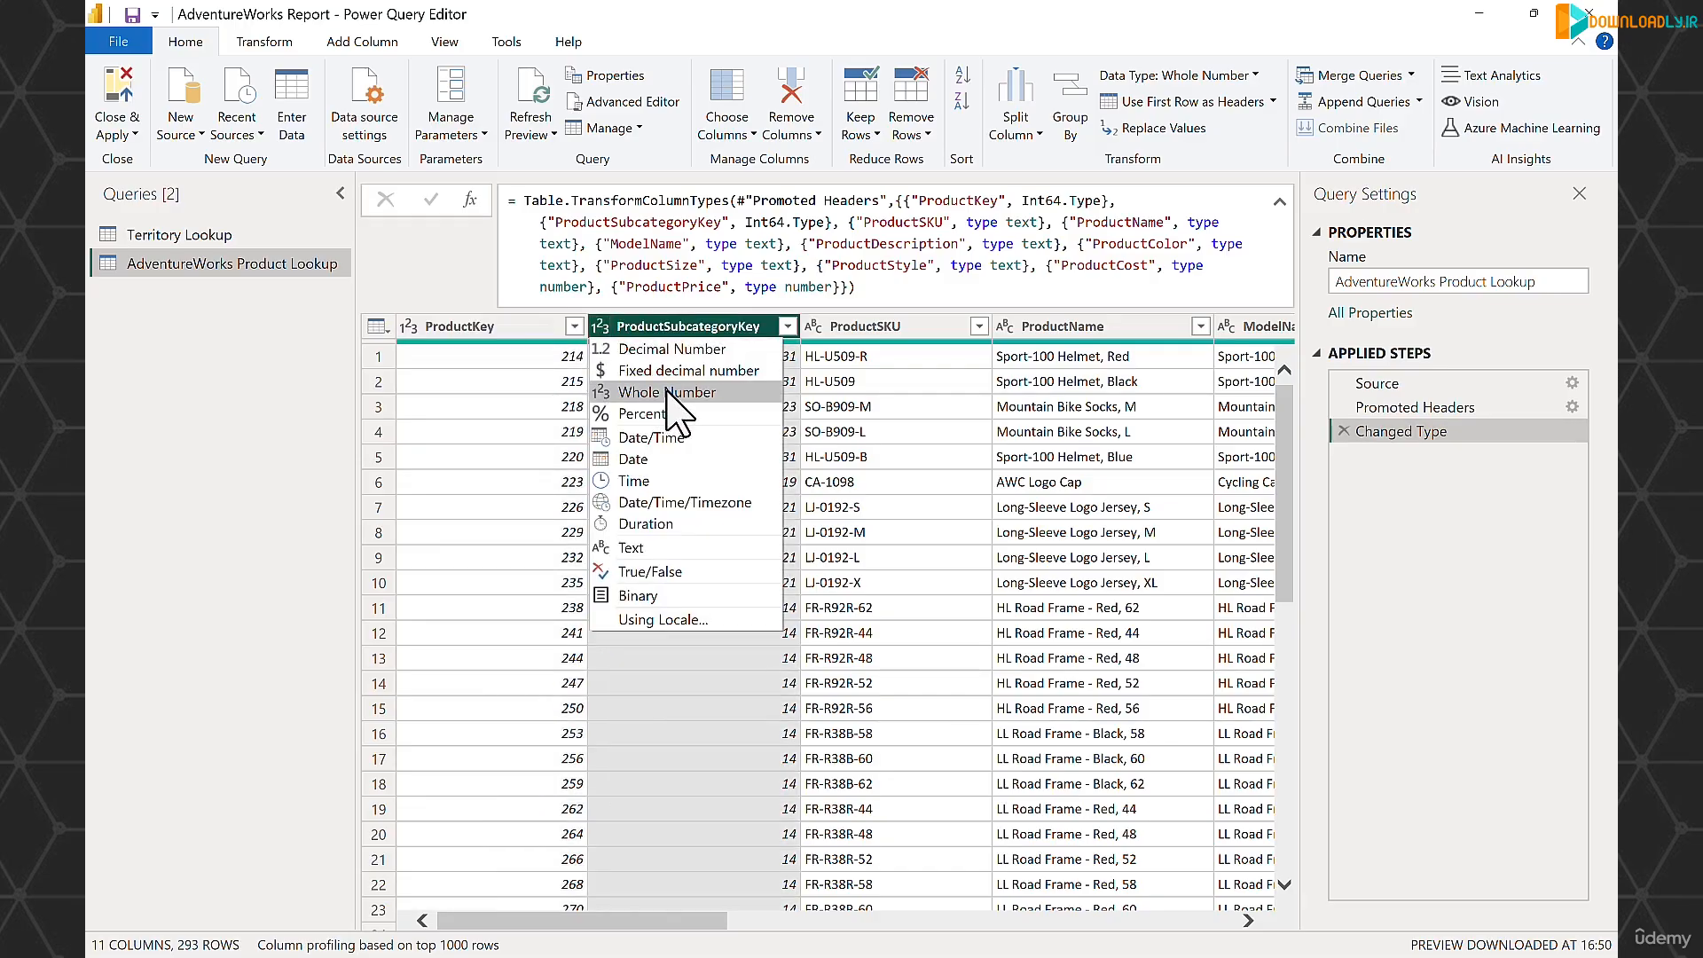
pyautogui.click(650, 327)
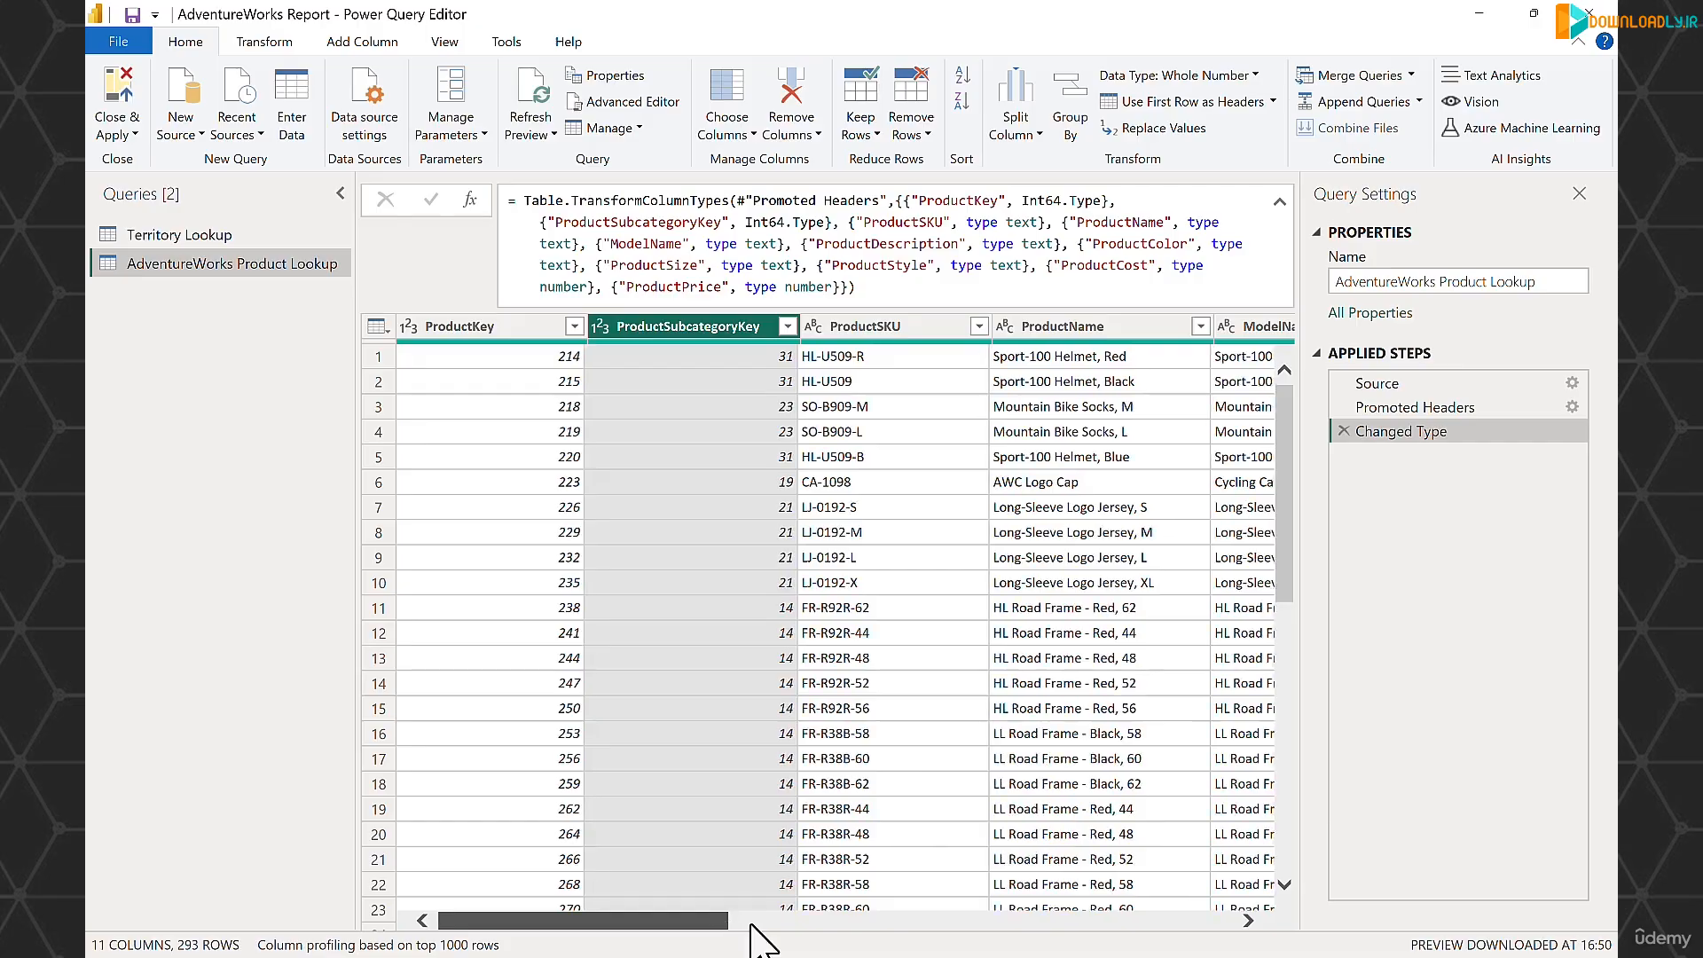
pyautogui.moveTo(752, 927); pyautogui.dragTo(1224, 936)
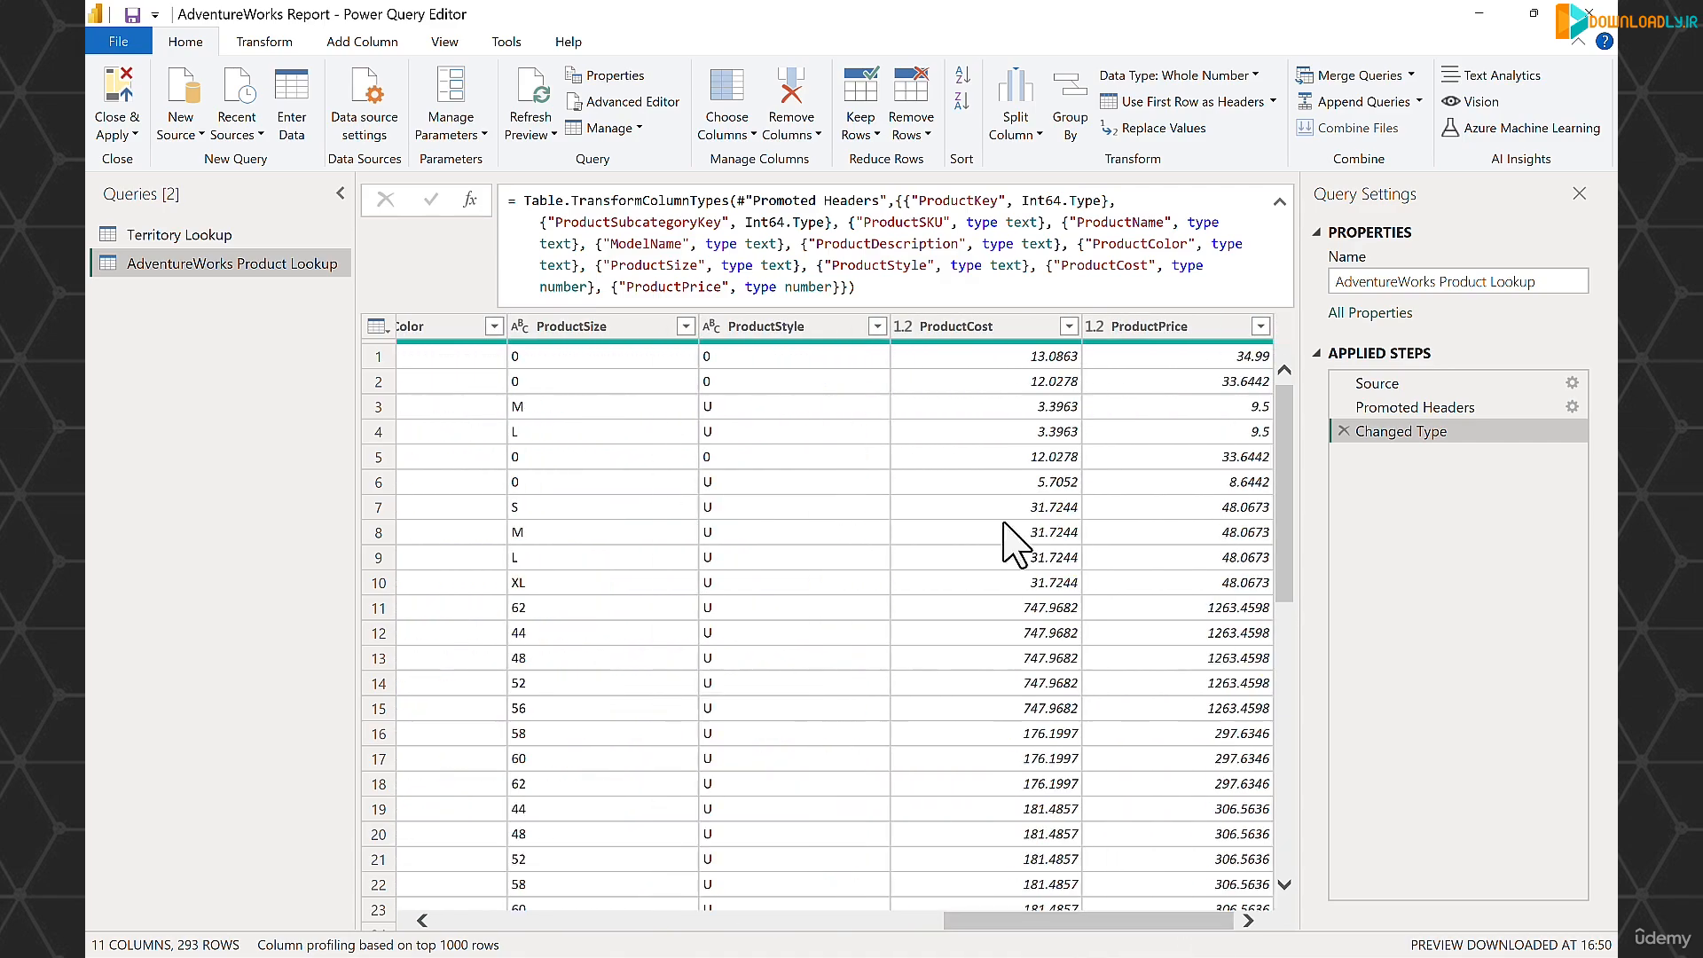
pyautogui.moveTo(989, 342)
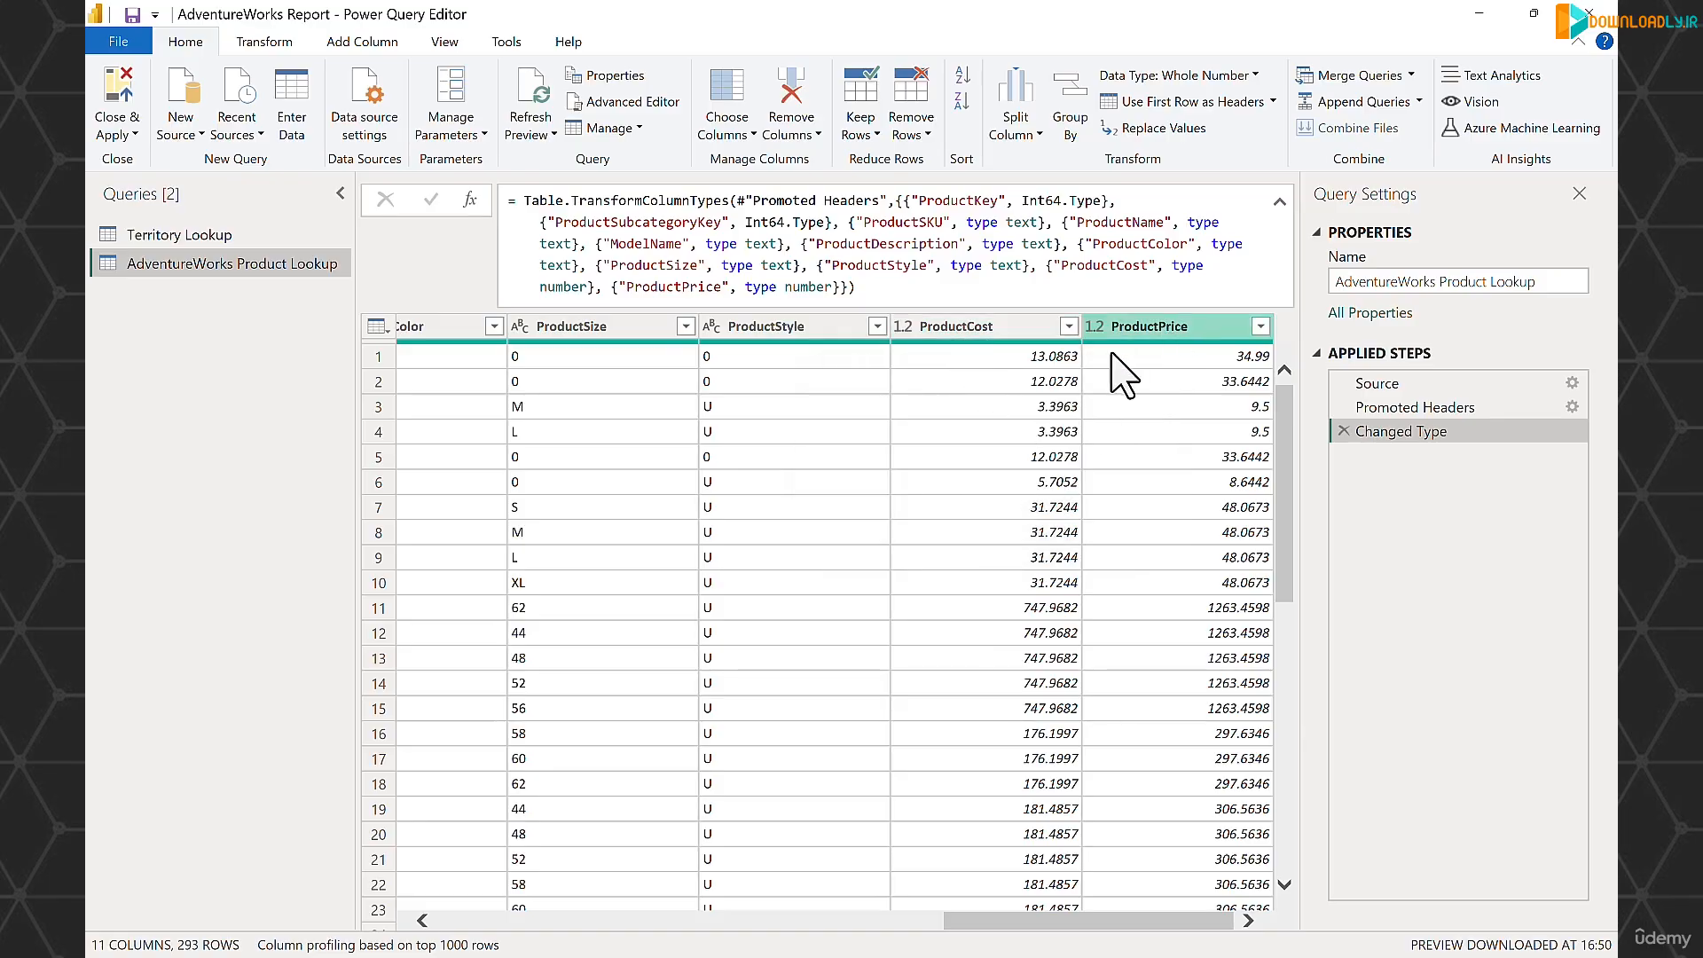
pyautogui.click(903, 326)
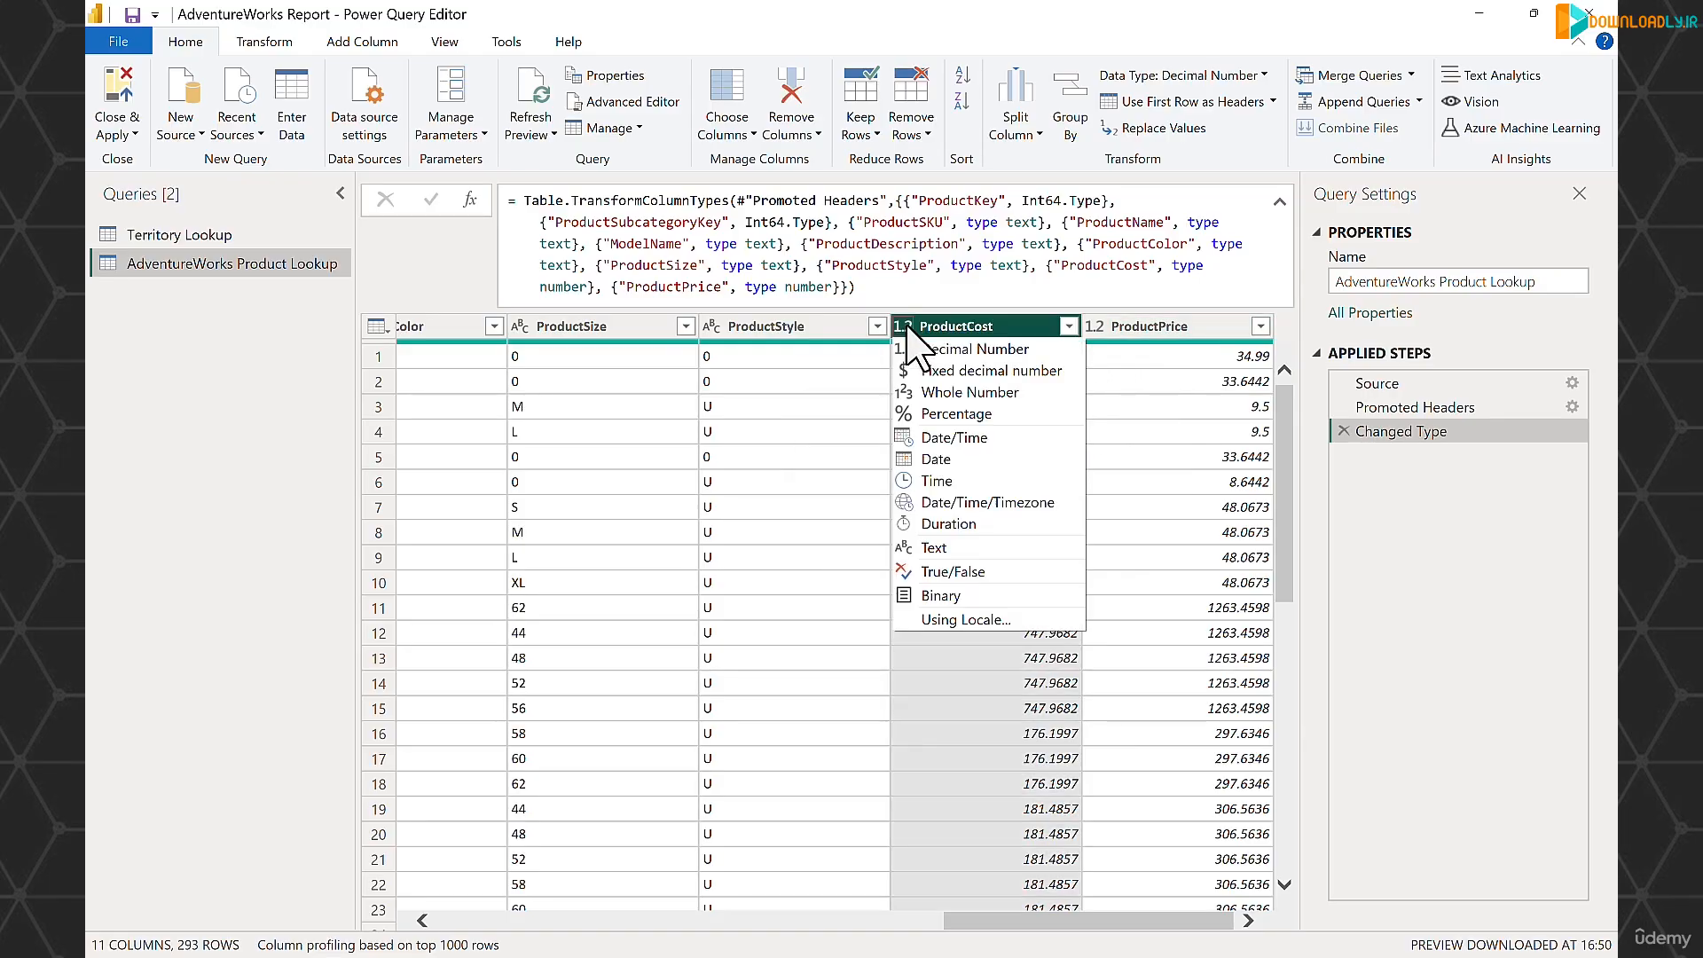
pyautogui.click(994, 348)
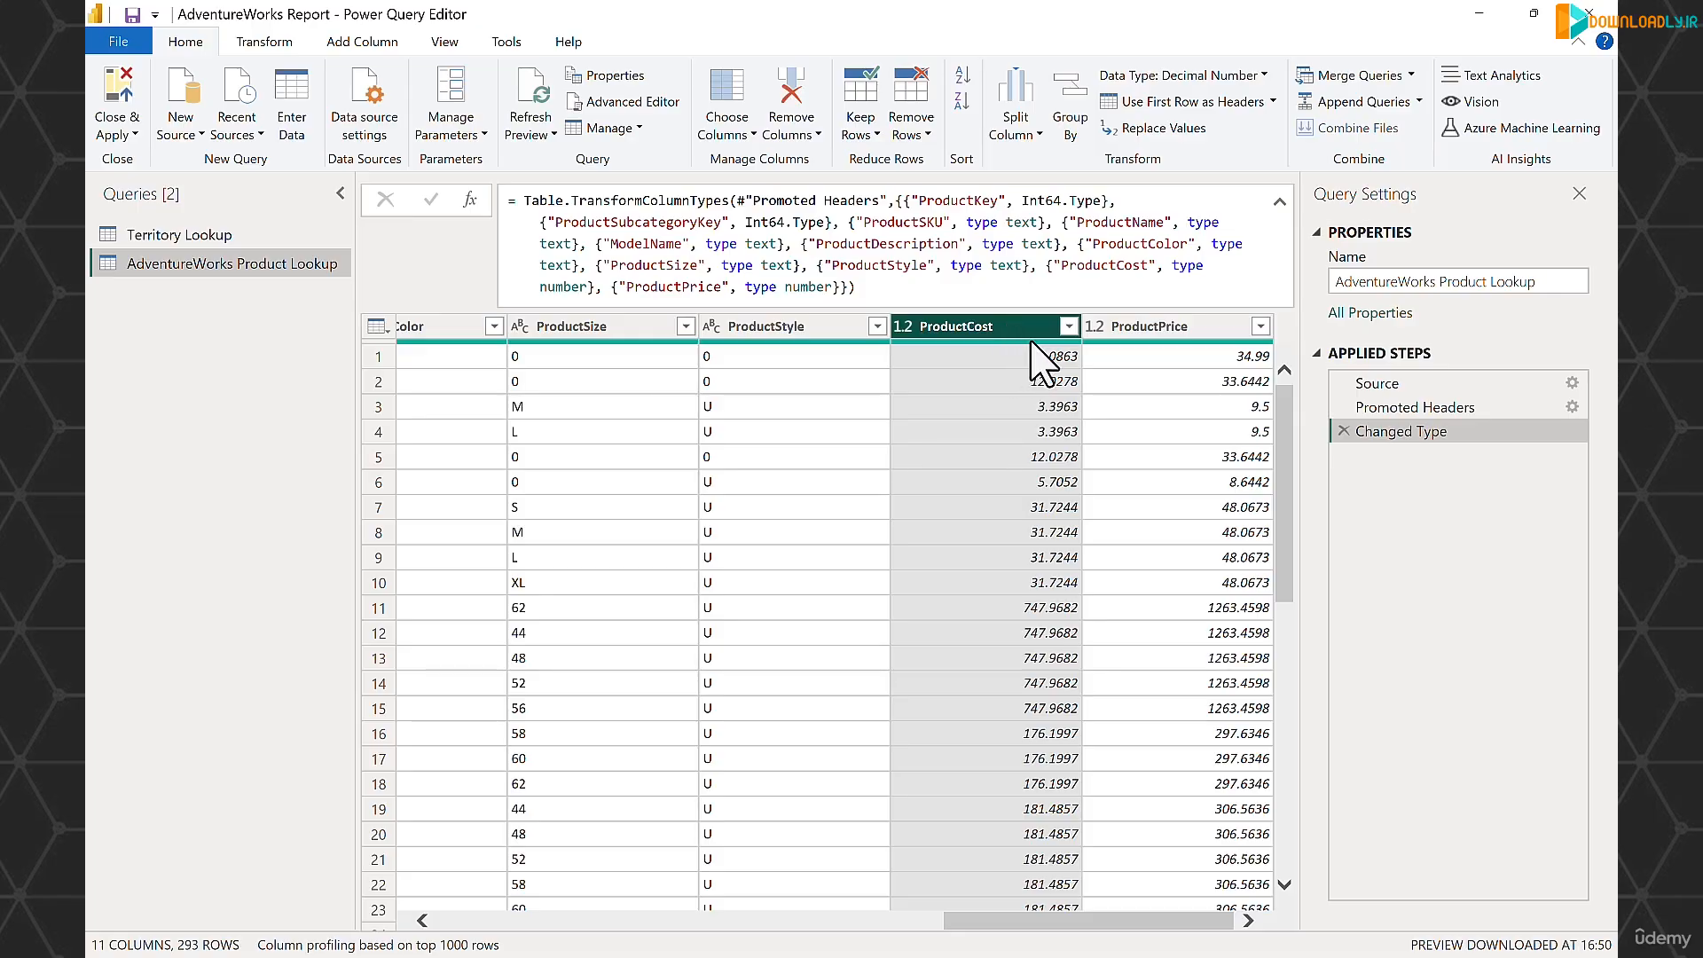
# - Rename the AdventureWorks Product Lookup query to Product Lookup
pyautogui.click(1436, 283)
pyautogui.moveTo(1371, 284); pyautogui.dragTo(1309, 297)
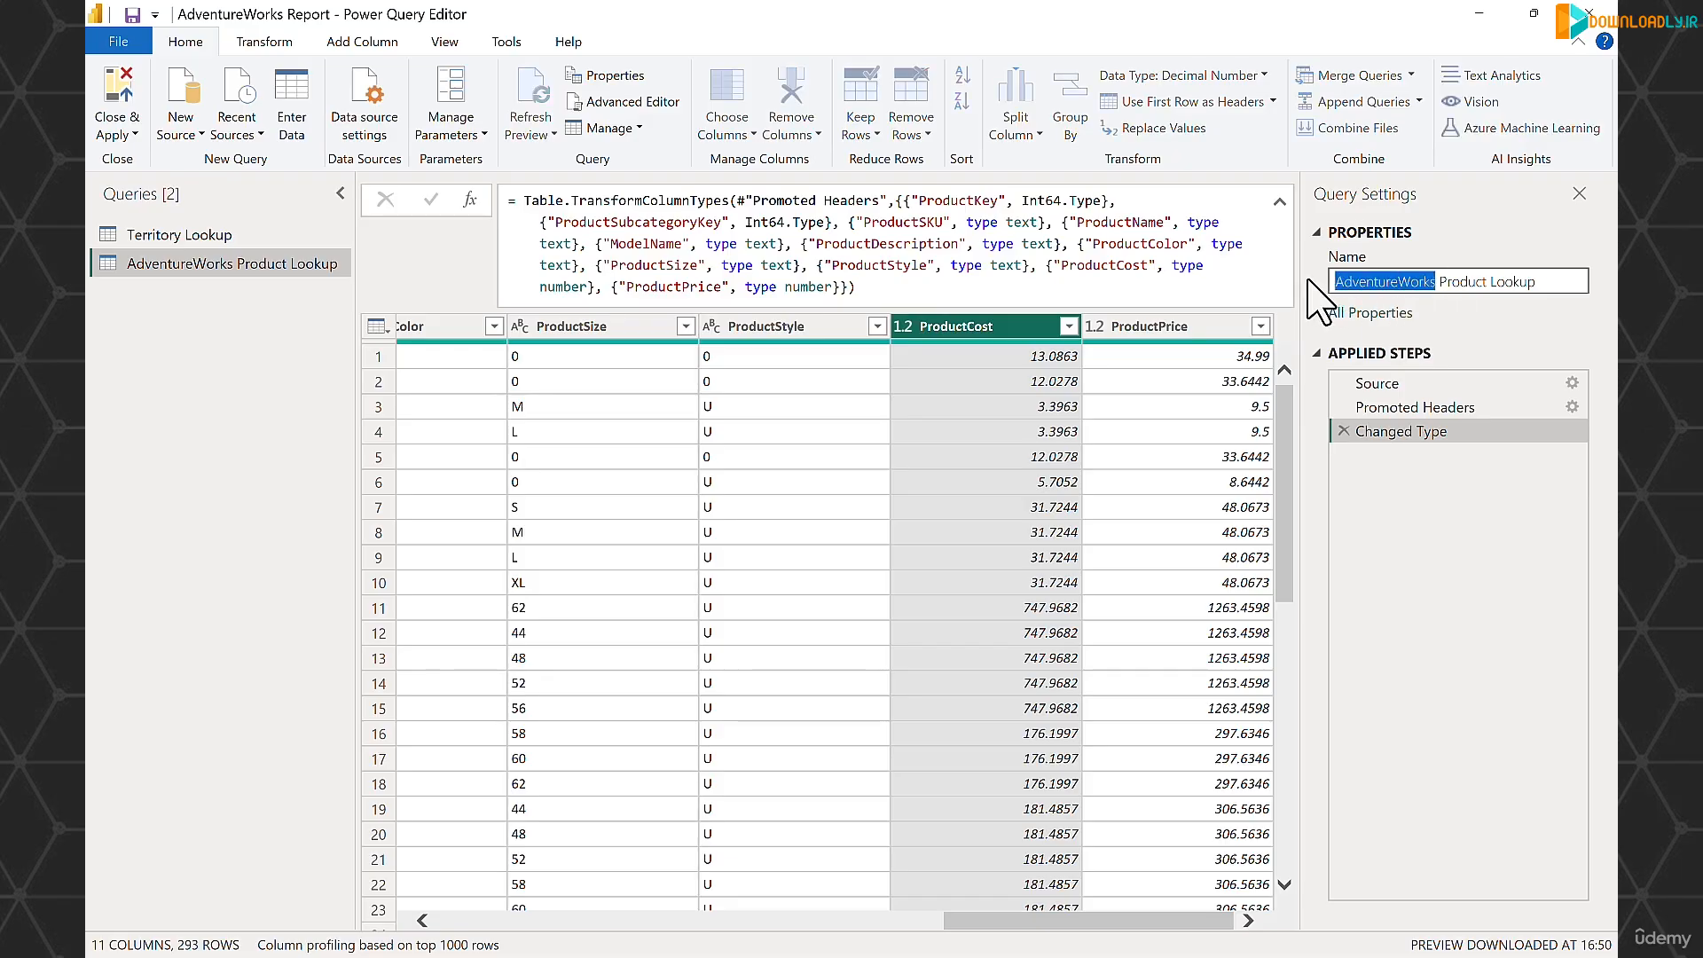
pyautogui.press('BackSpace')
pyautogui.click(1469, 284)
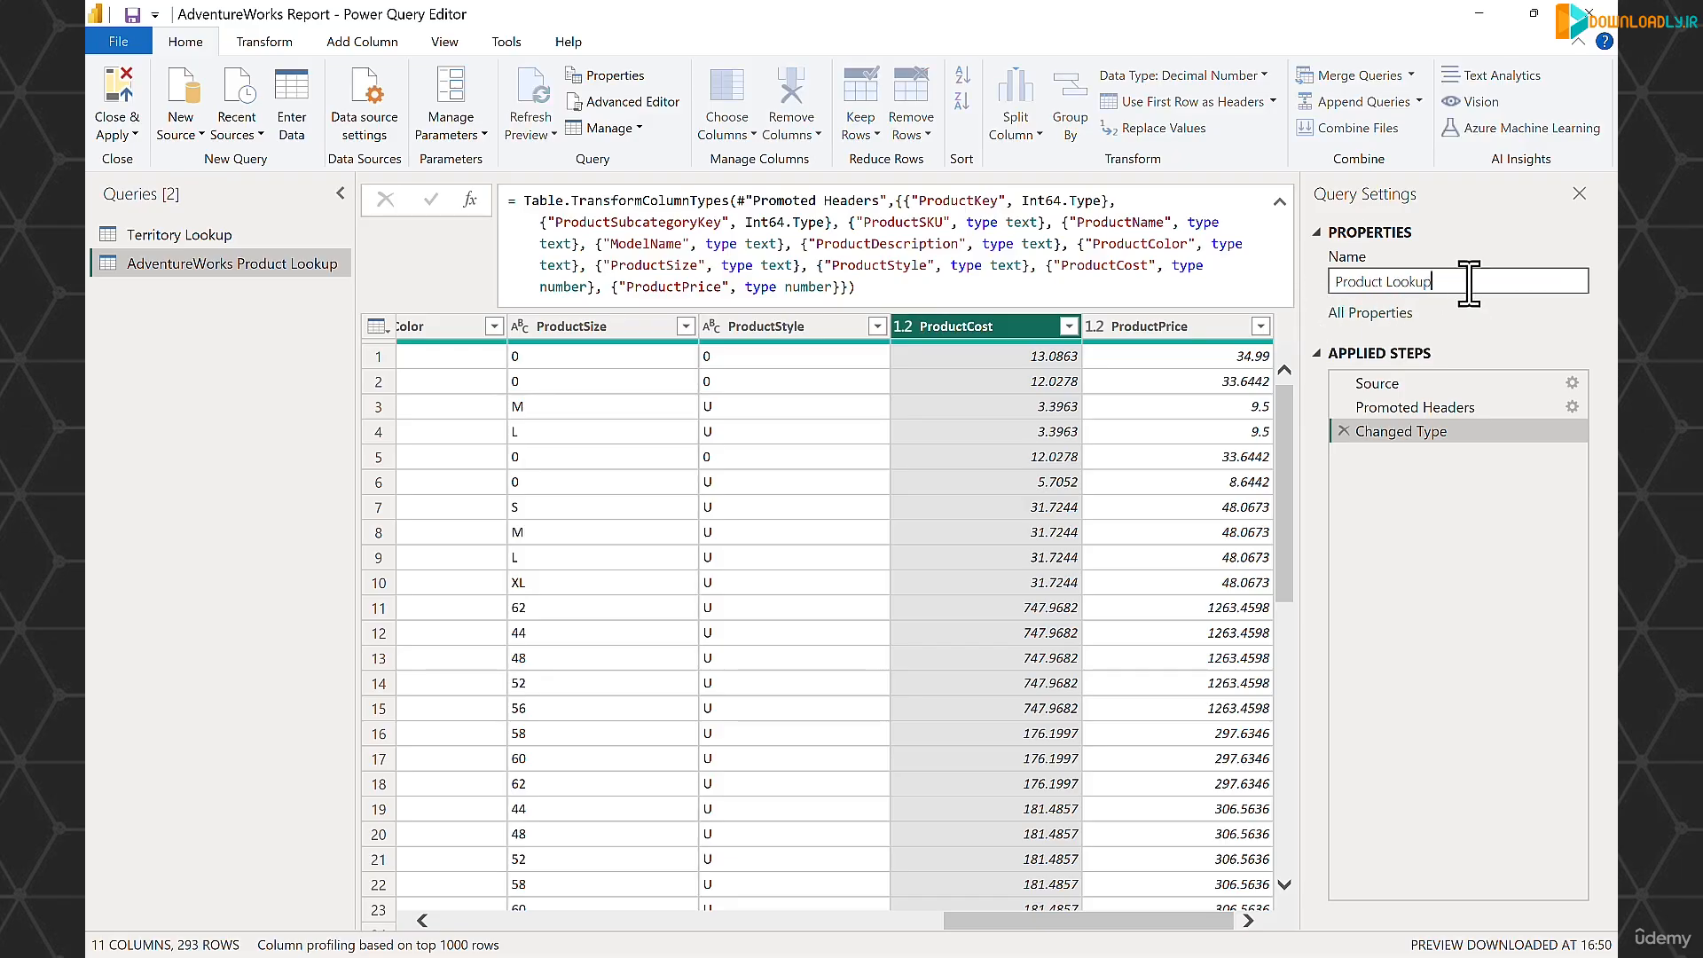
pyautogui.press('Return')
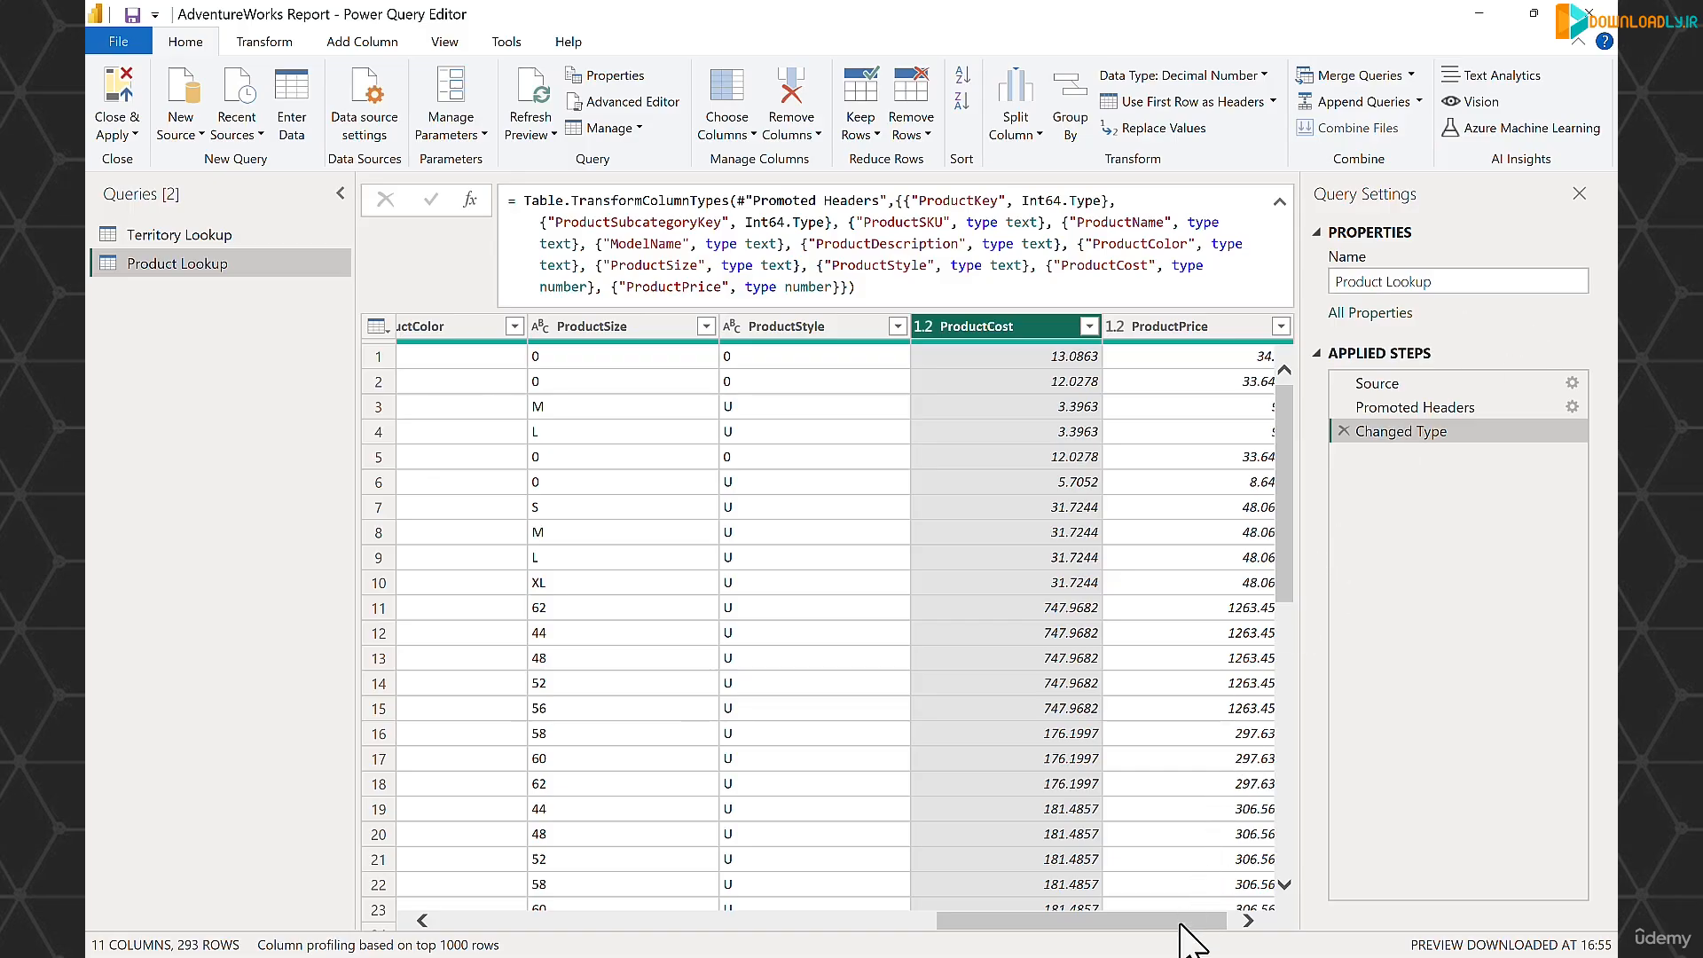
# - Try converting only the ProductCost column to Fixed decimal number as a new step, and delete that step
pyautogui.moveTo(1178, 927); pyautogui.dragTo(554, 927)
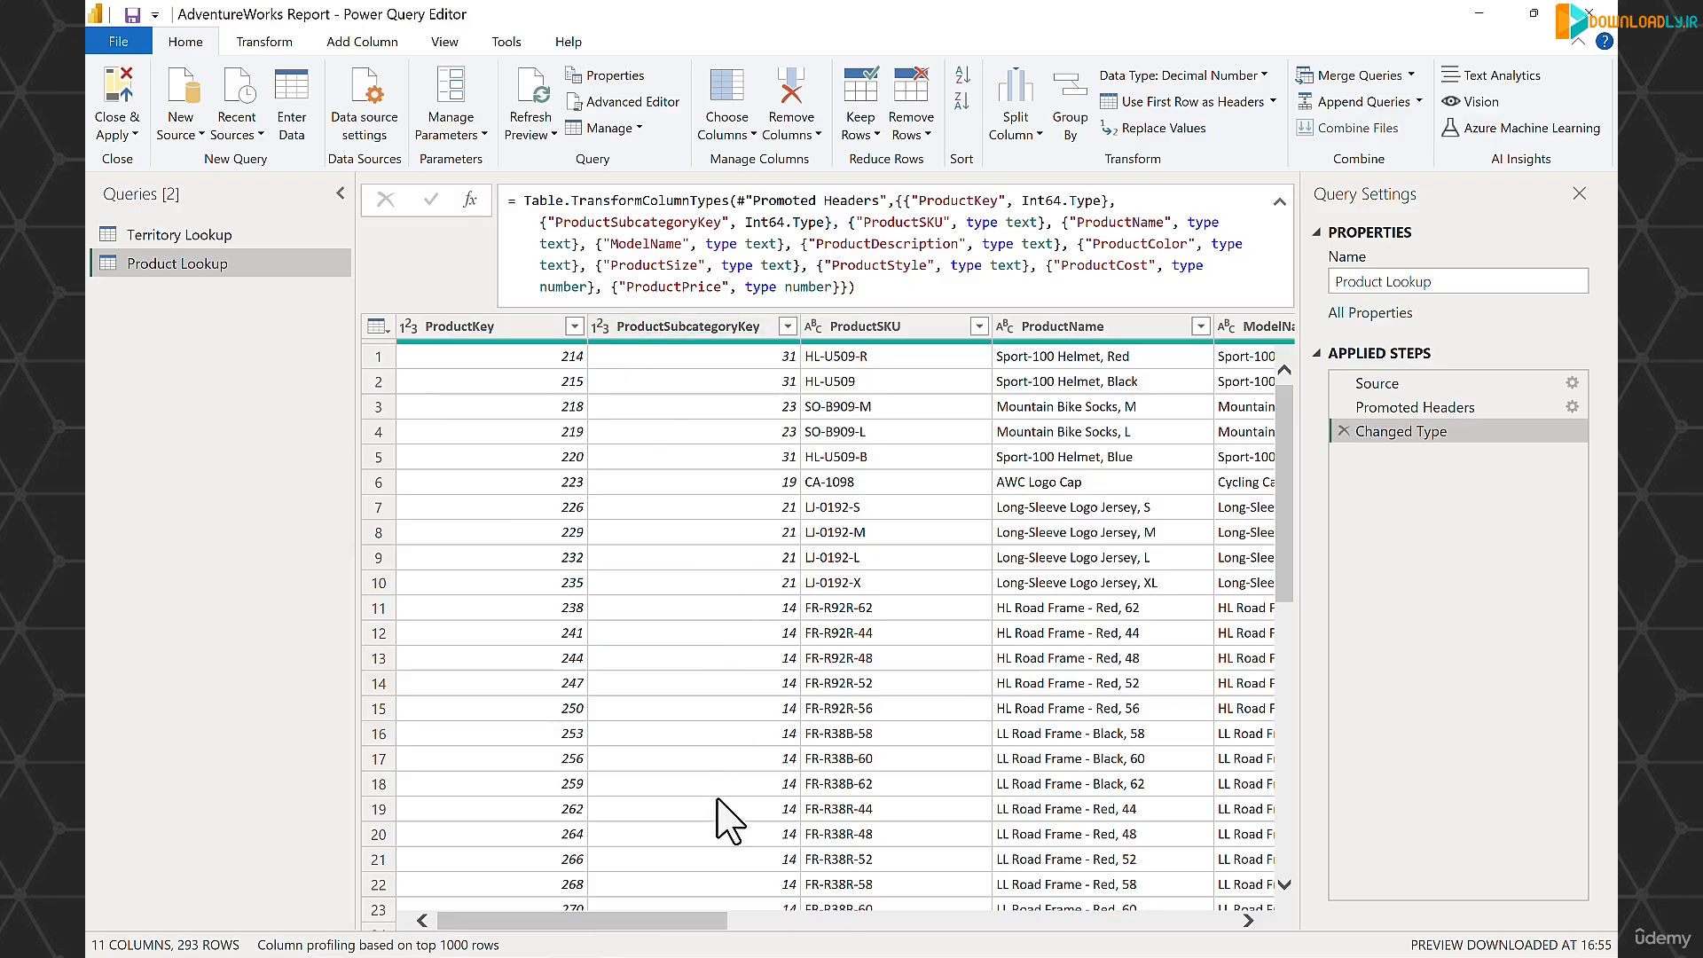
pyautogui.moveTo(712, 924); pyautogui.dragTo(1242, 928)
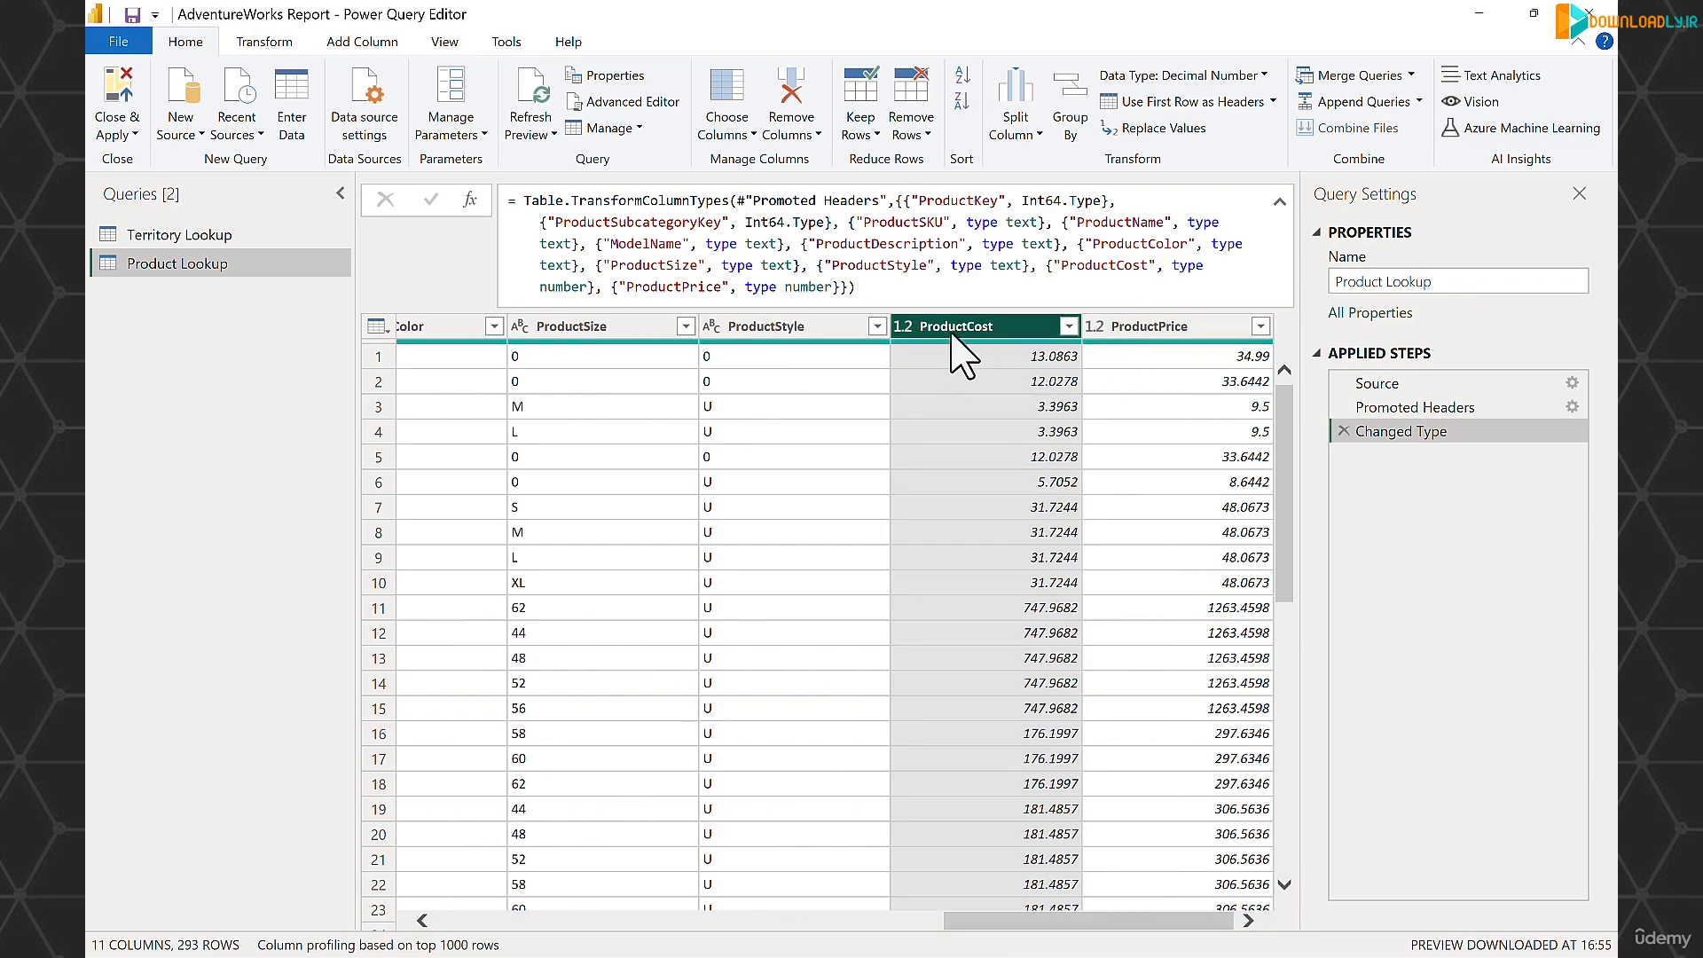
pyautogui.click(903, 327)
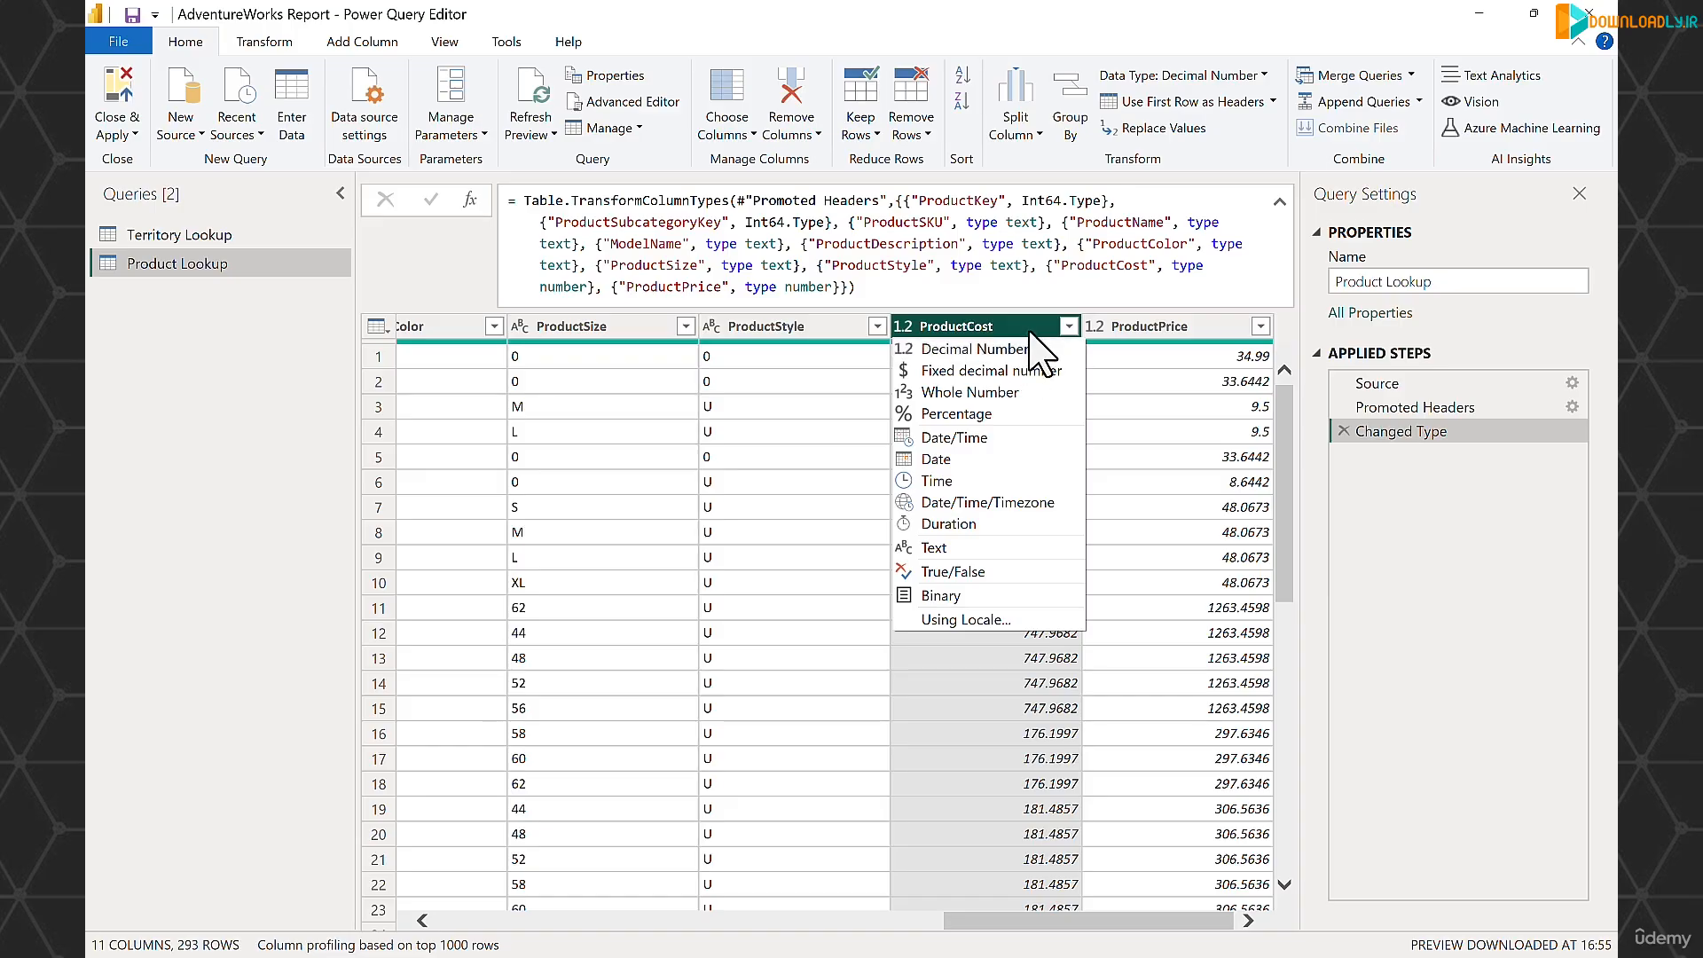
pyautogui.click(941, 372)
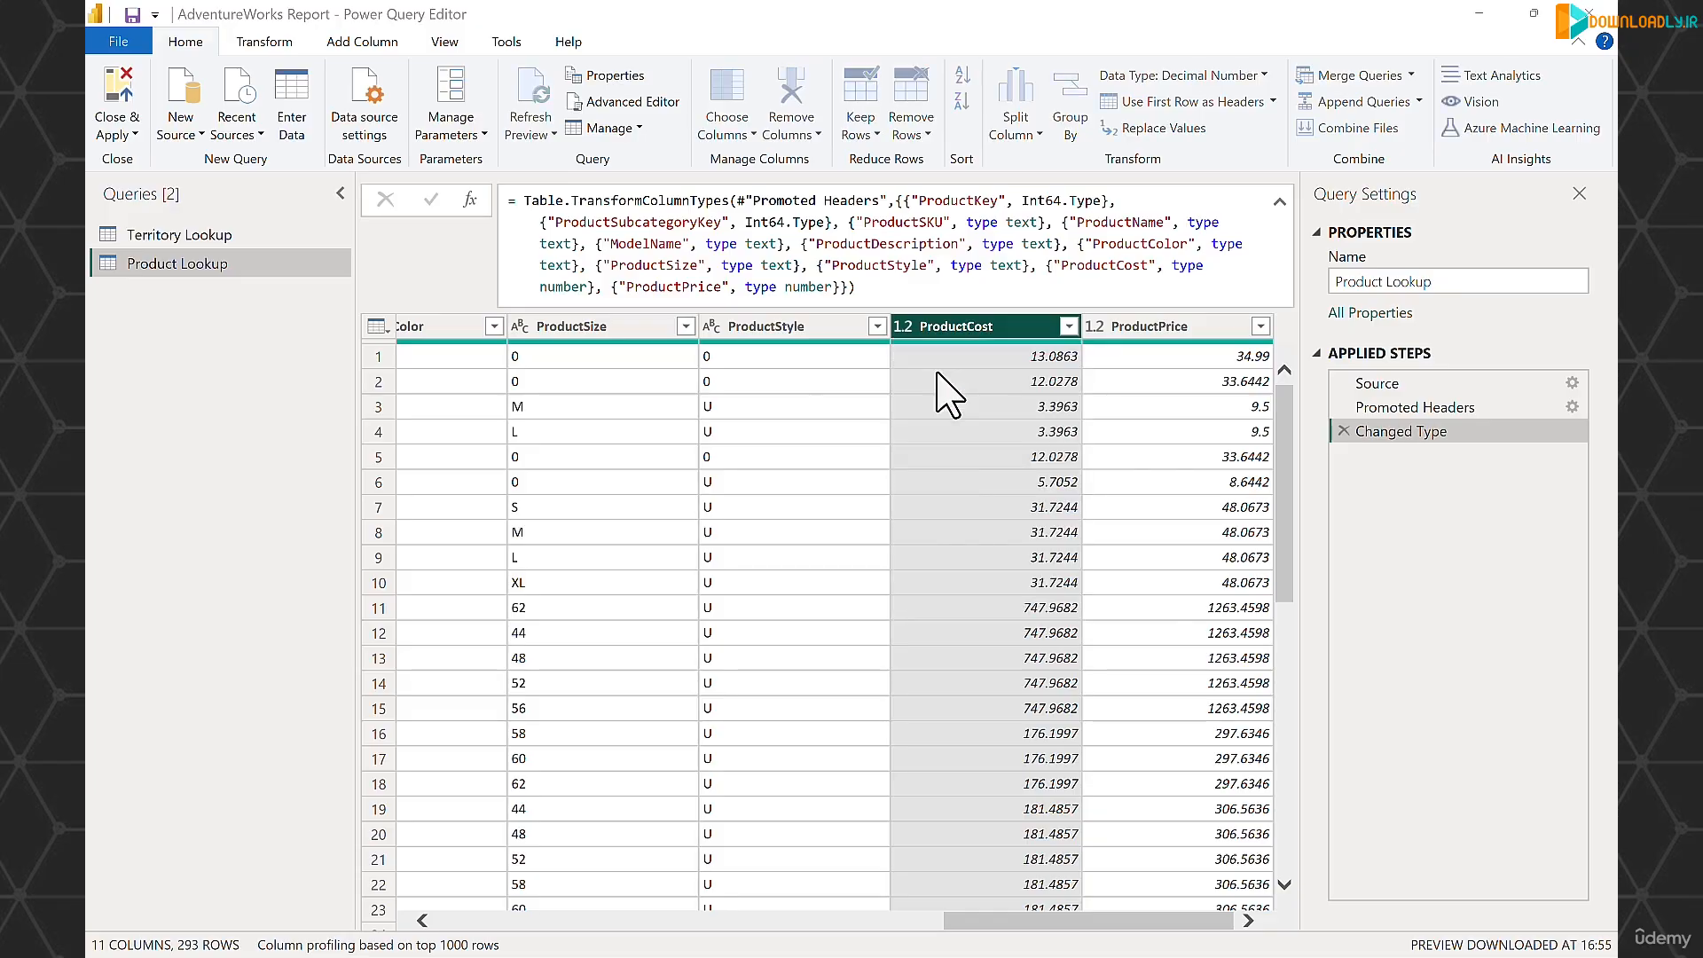
pyautogui.click(980, 552)
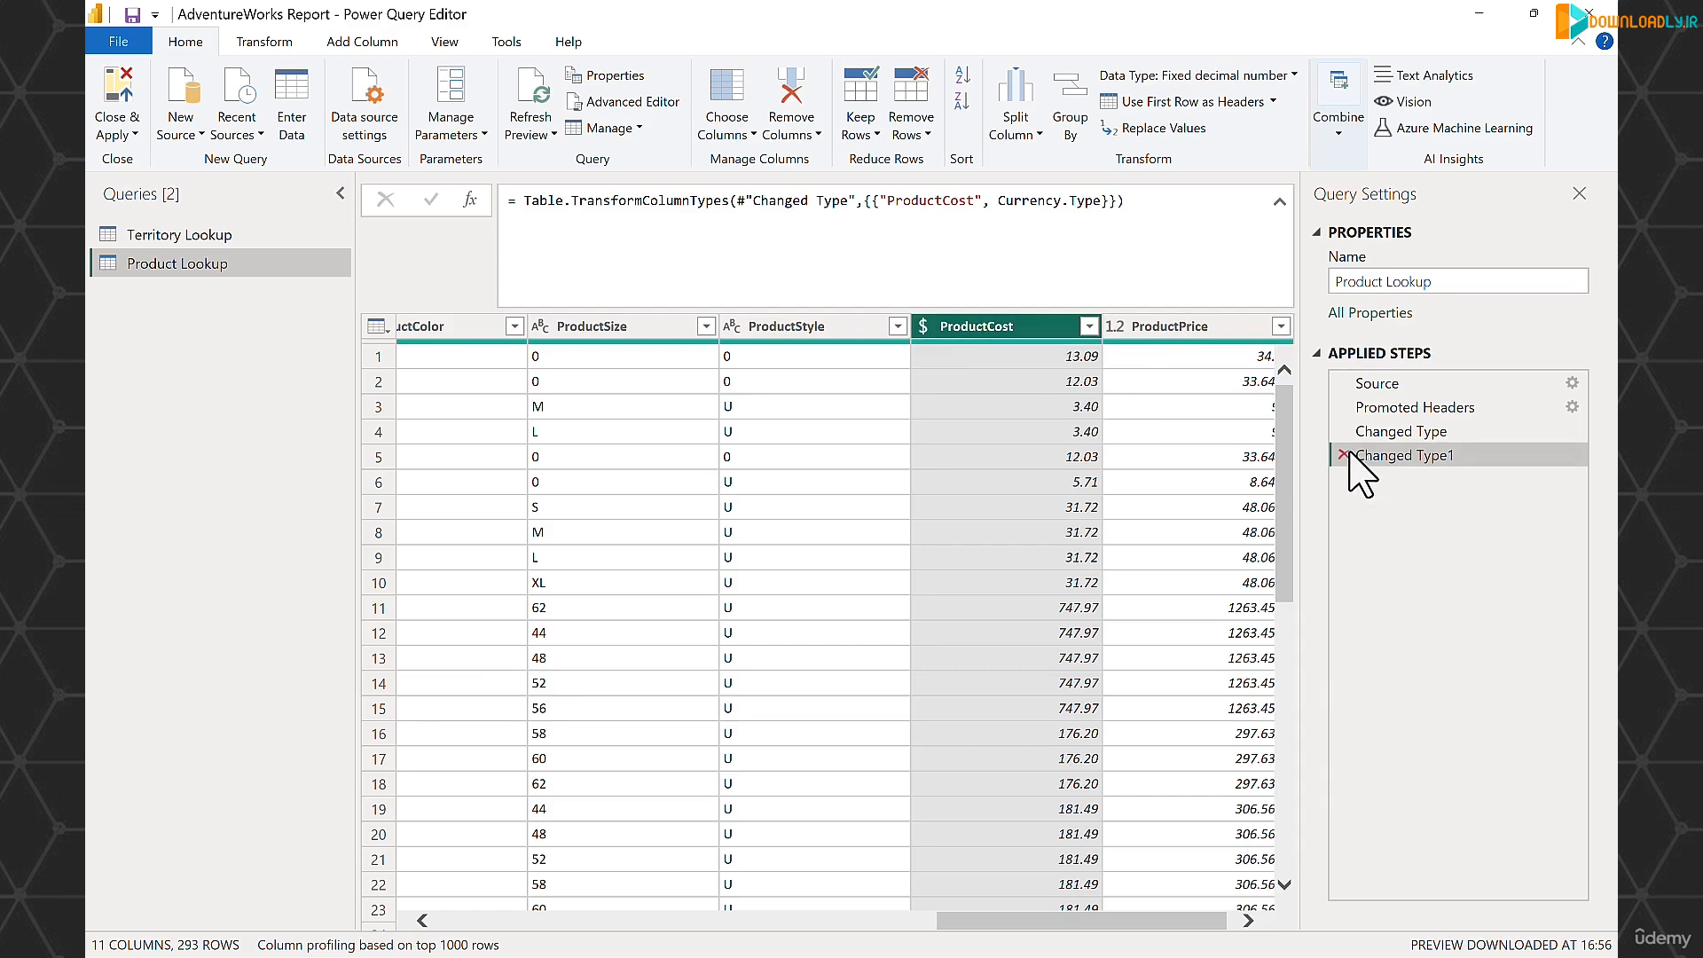
pyautogui.click(1344, 455)
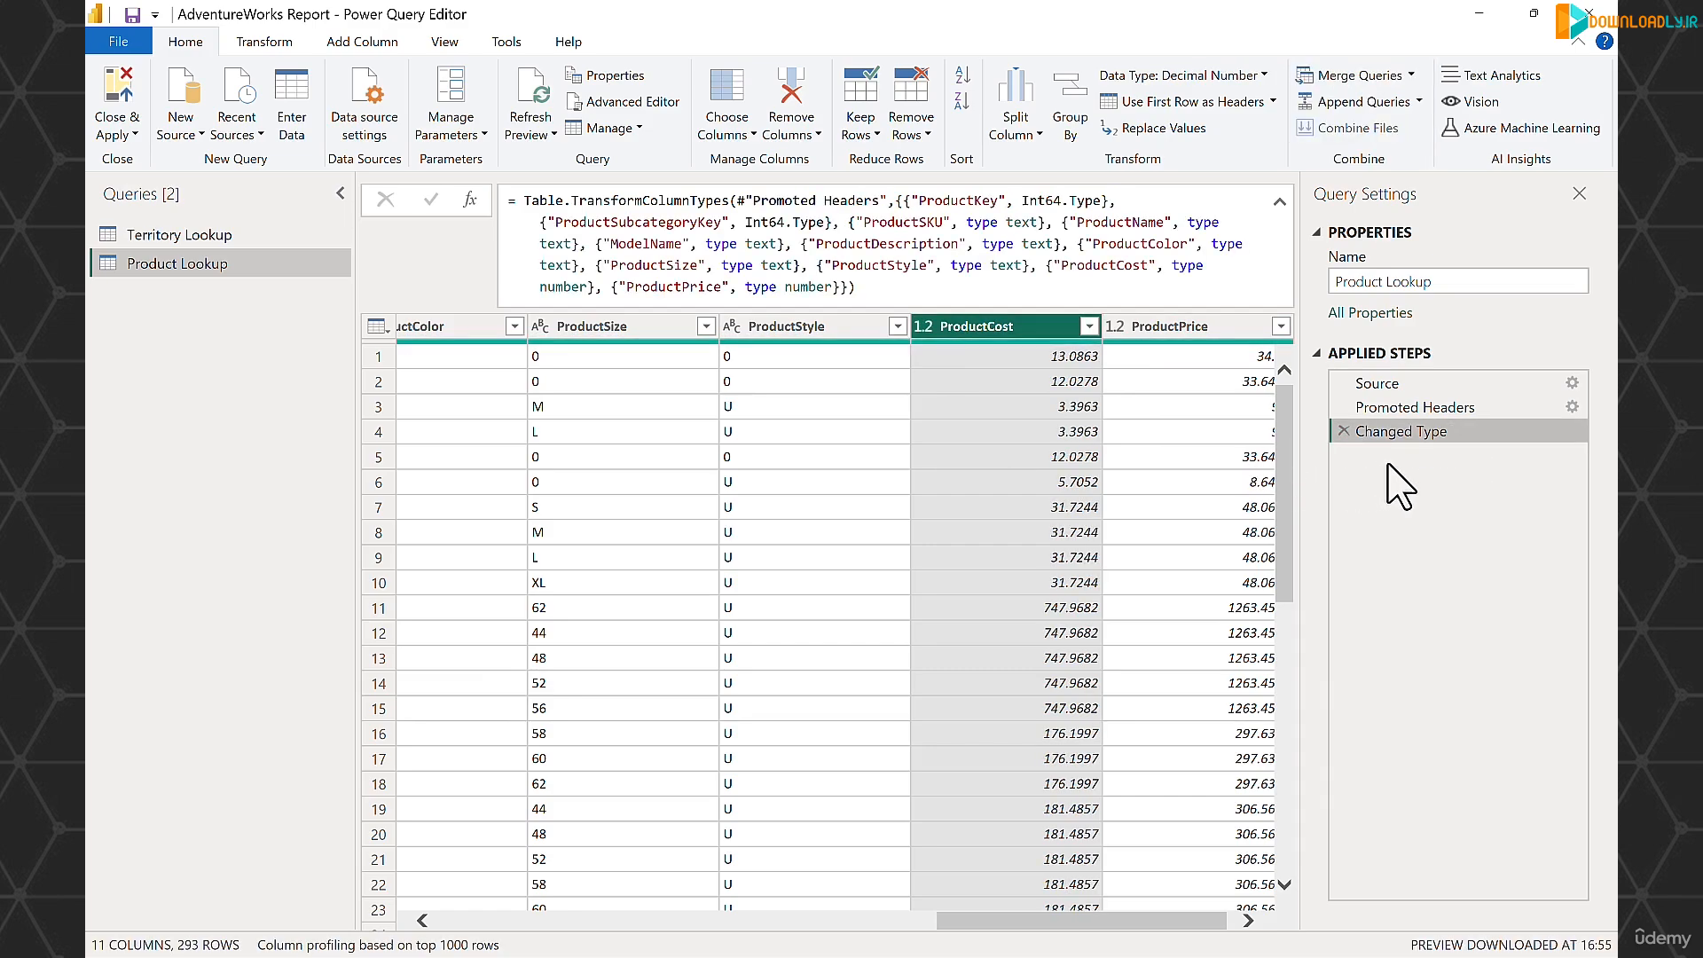
# - Convert the ProductCost and ProductPrice columns together to Fixed decimal number, adding the conversion as a new step
pyautogui.keyDown('ctrl'); pyautogui.click(1179, 327); pyautogui.keyUp('ctrl')
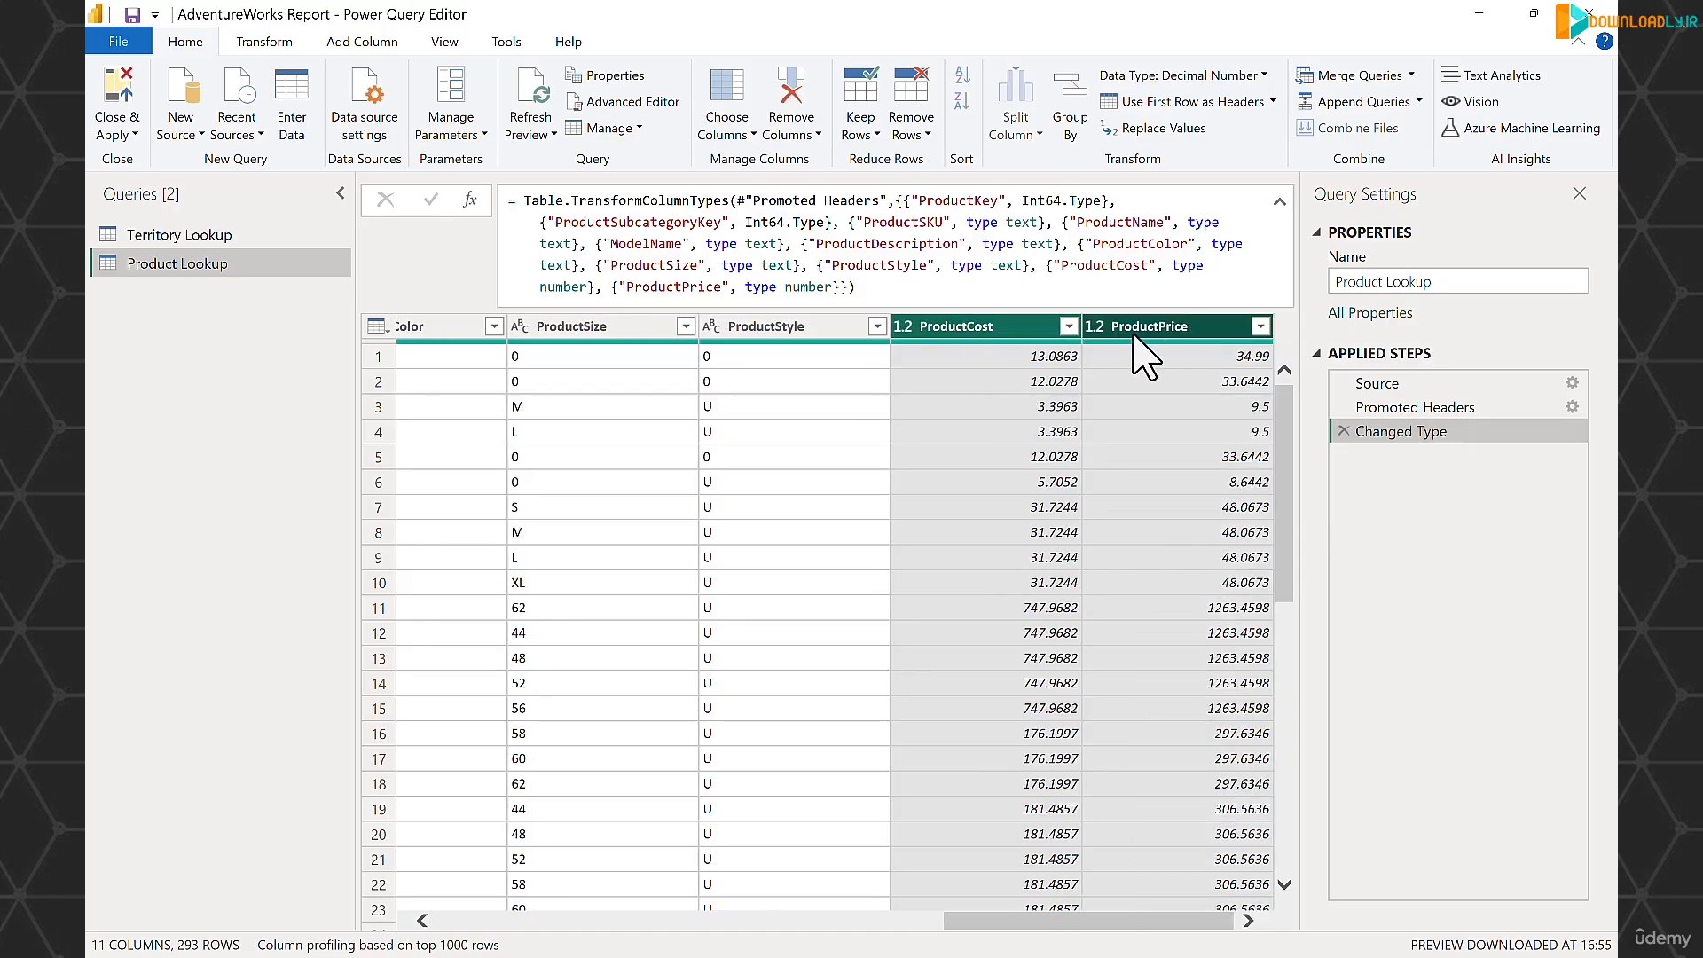
pyautogui.click(1265, 74)
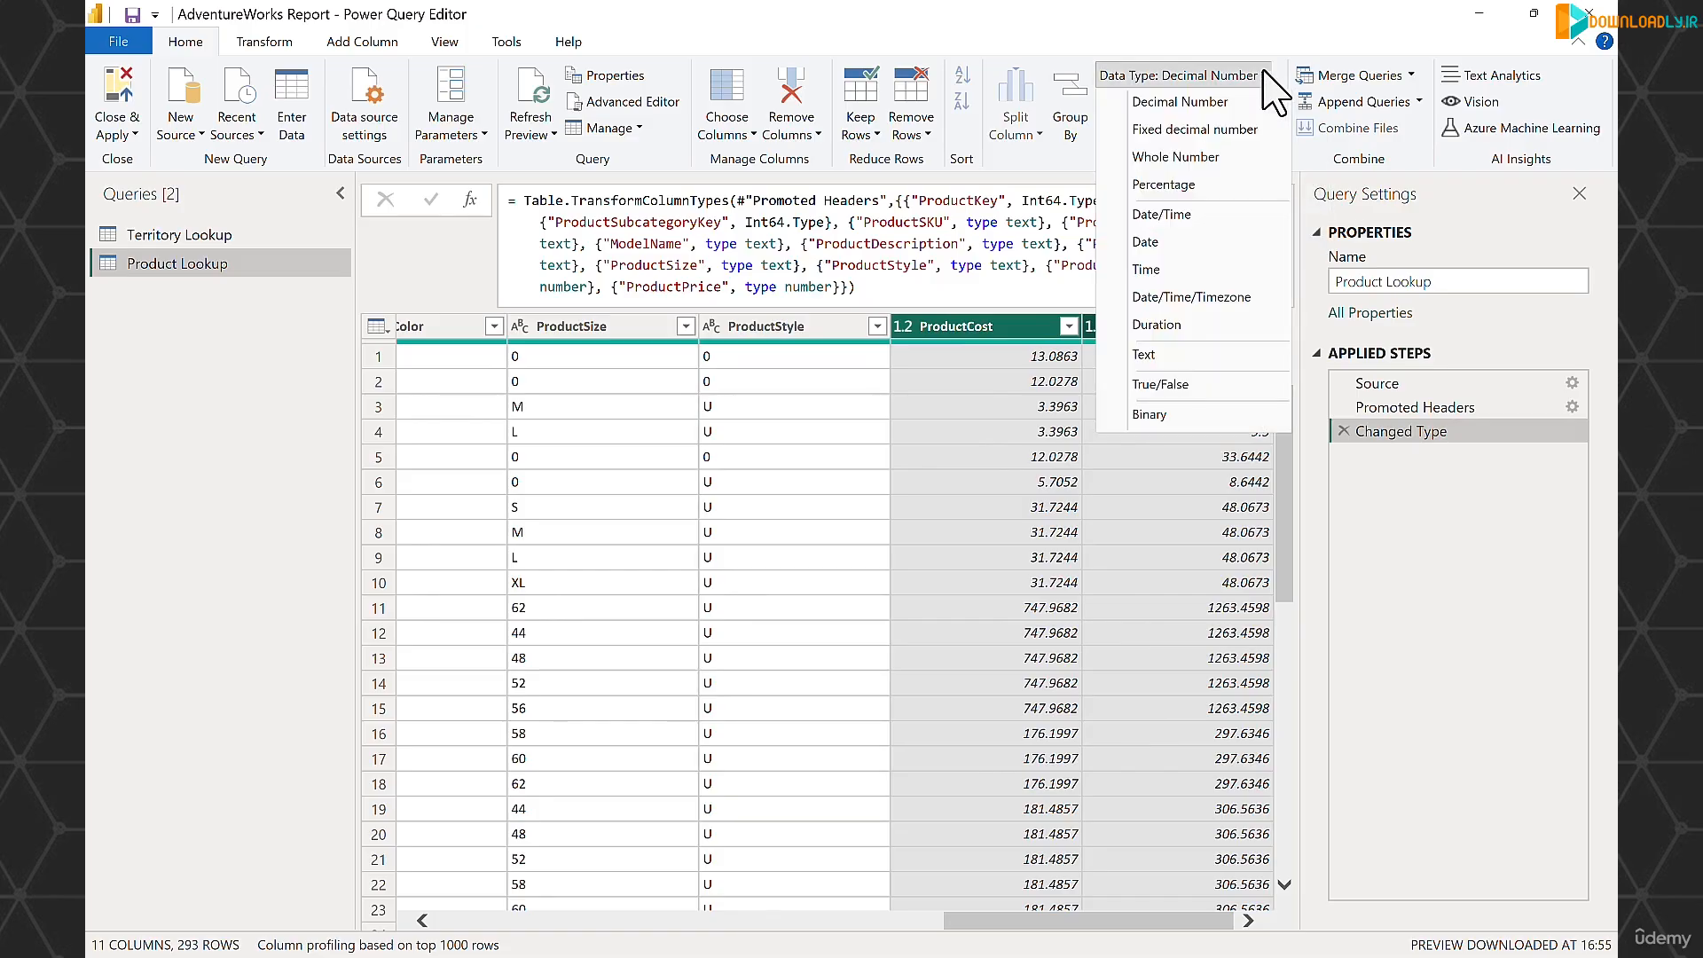
pyautogui.click(1226, 135)
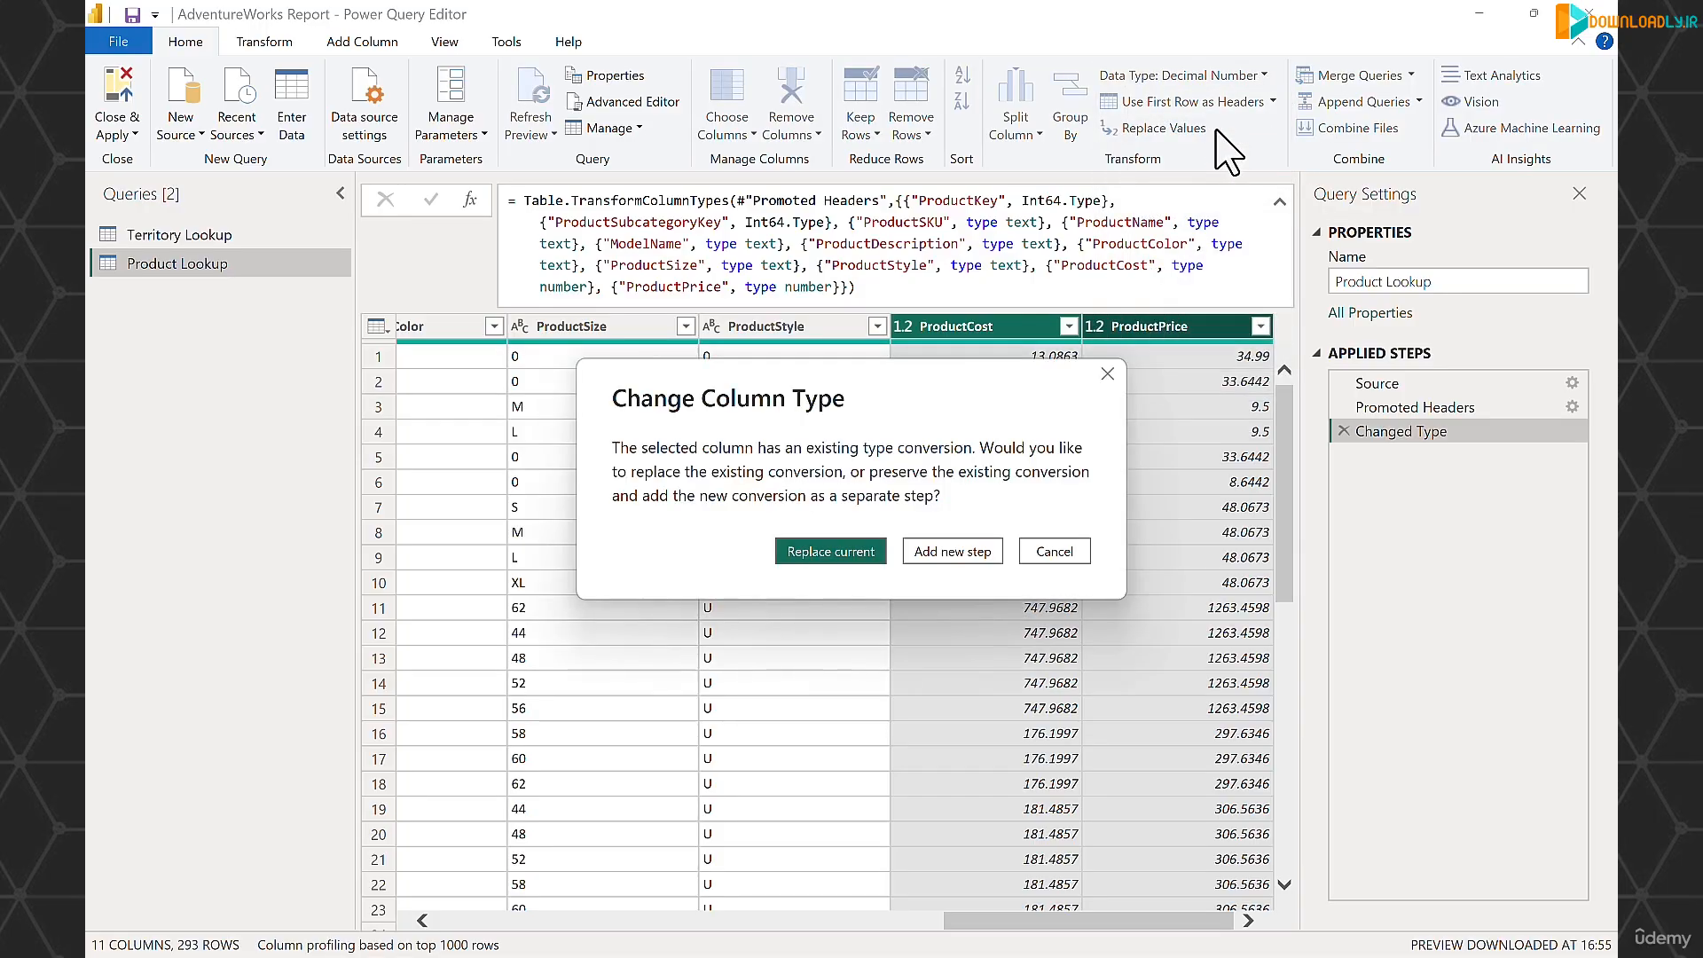
pyautogui.click(979, 552)
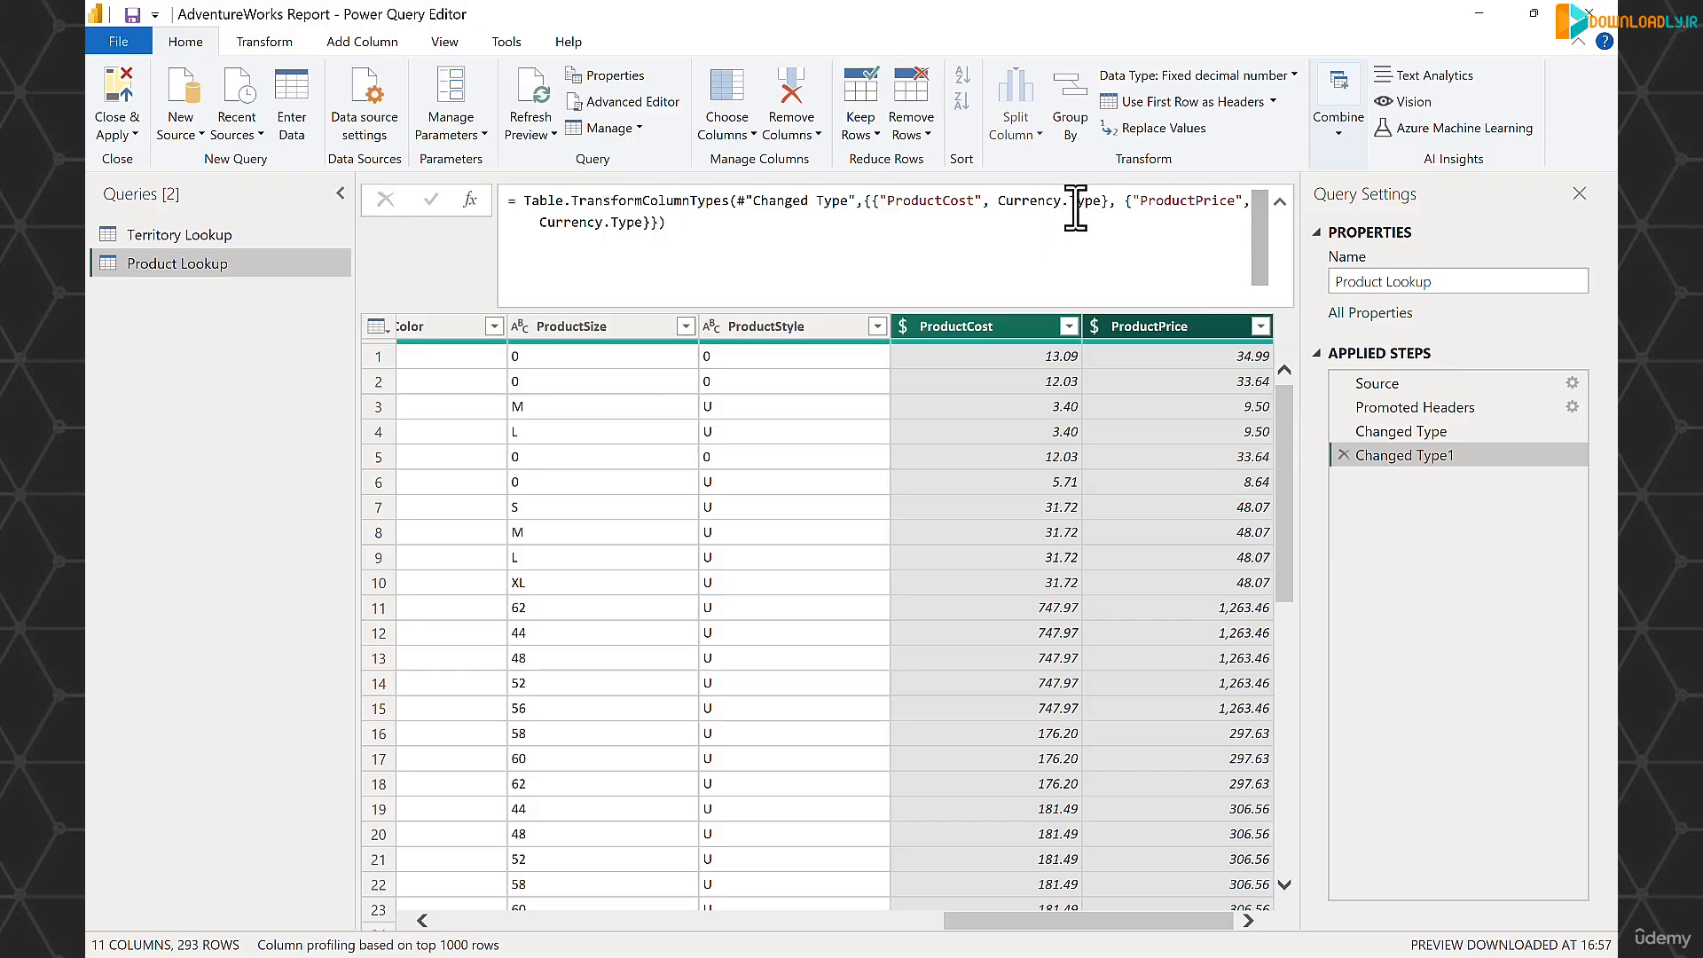
# - Rename the last applied step of the Product Lookup query to "Changed to Currency"
pyautogui.rightClick(1407, 480)
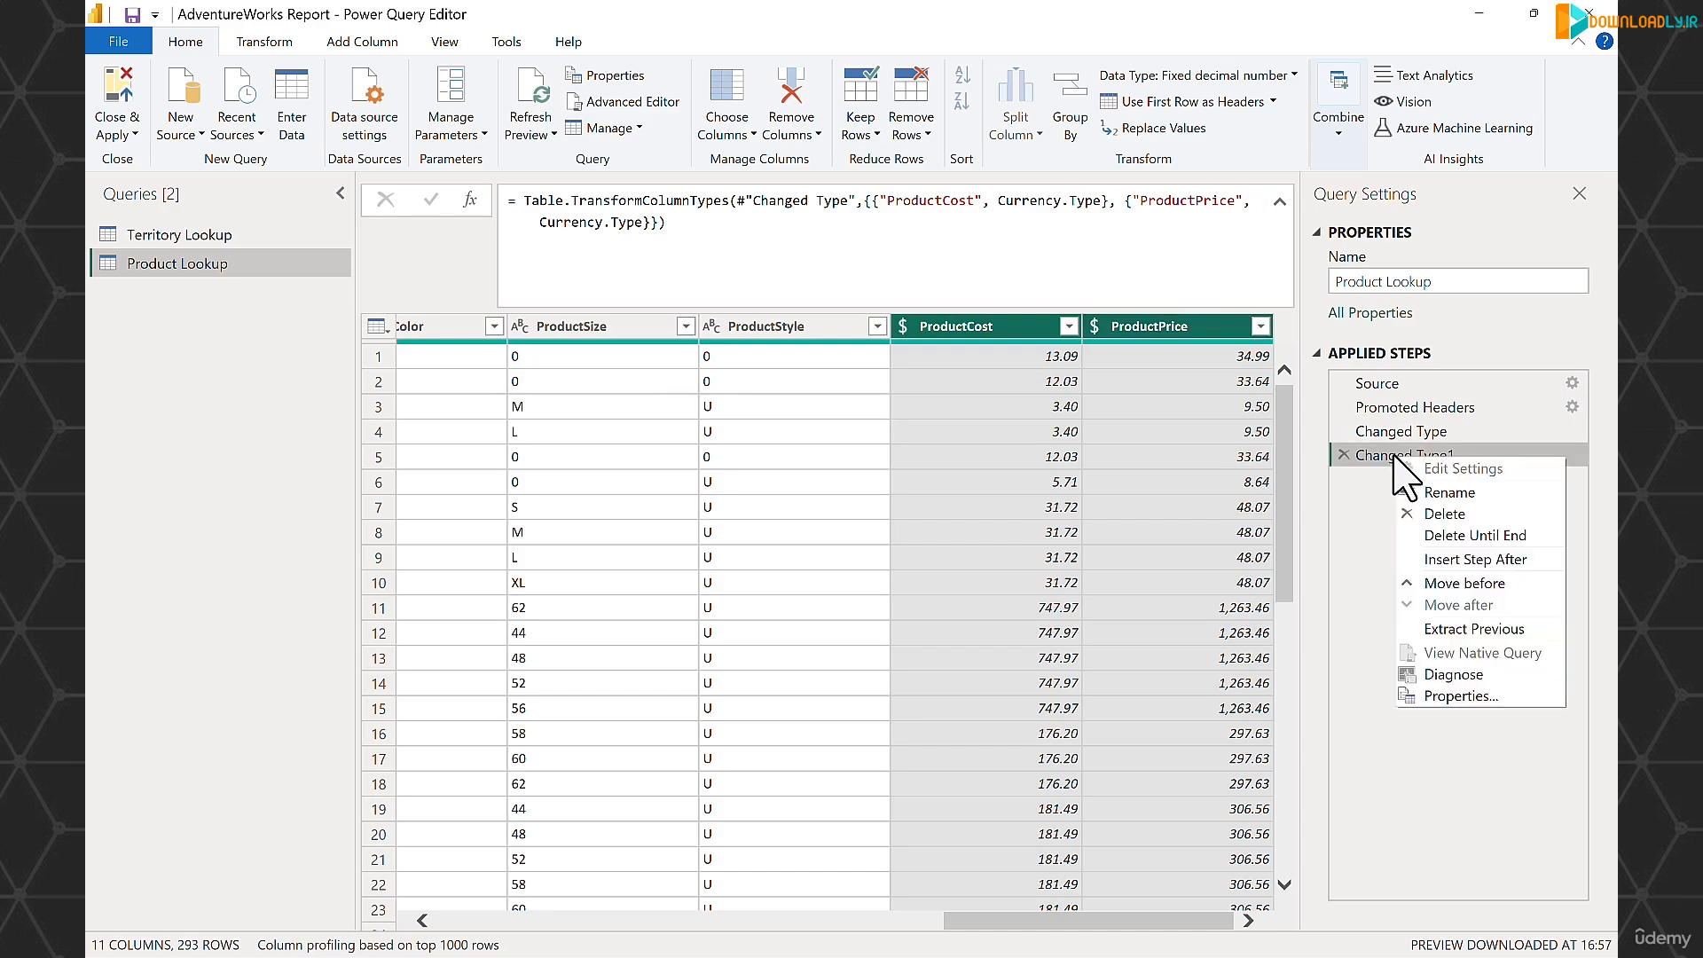
pyautogui.click(1458, 493)
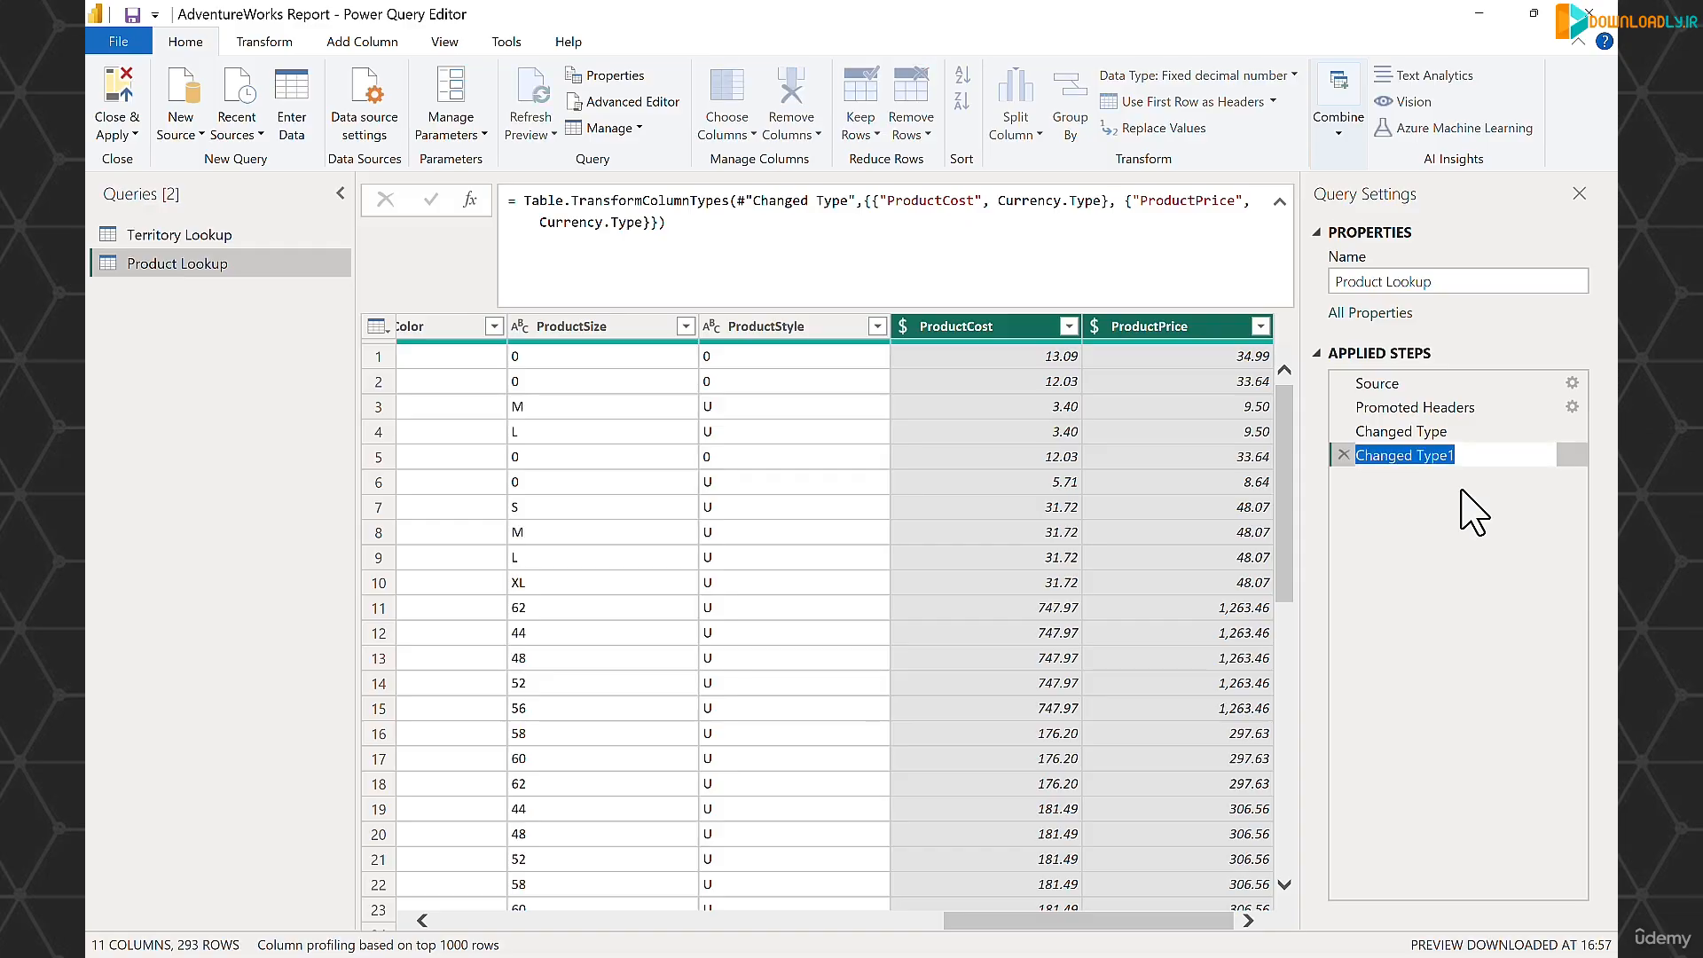
pyautogui.write('Cha')
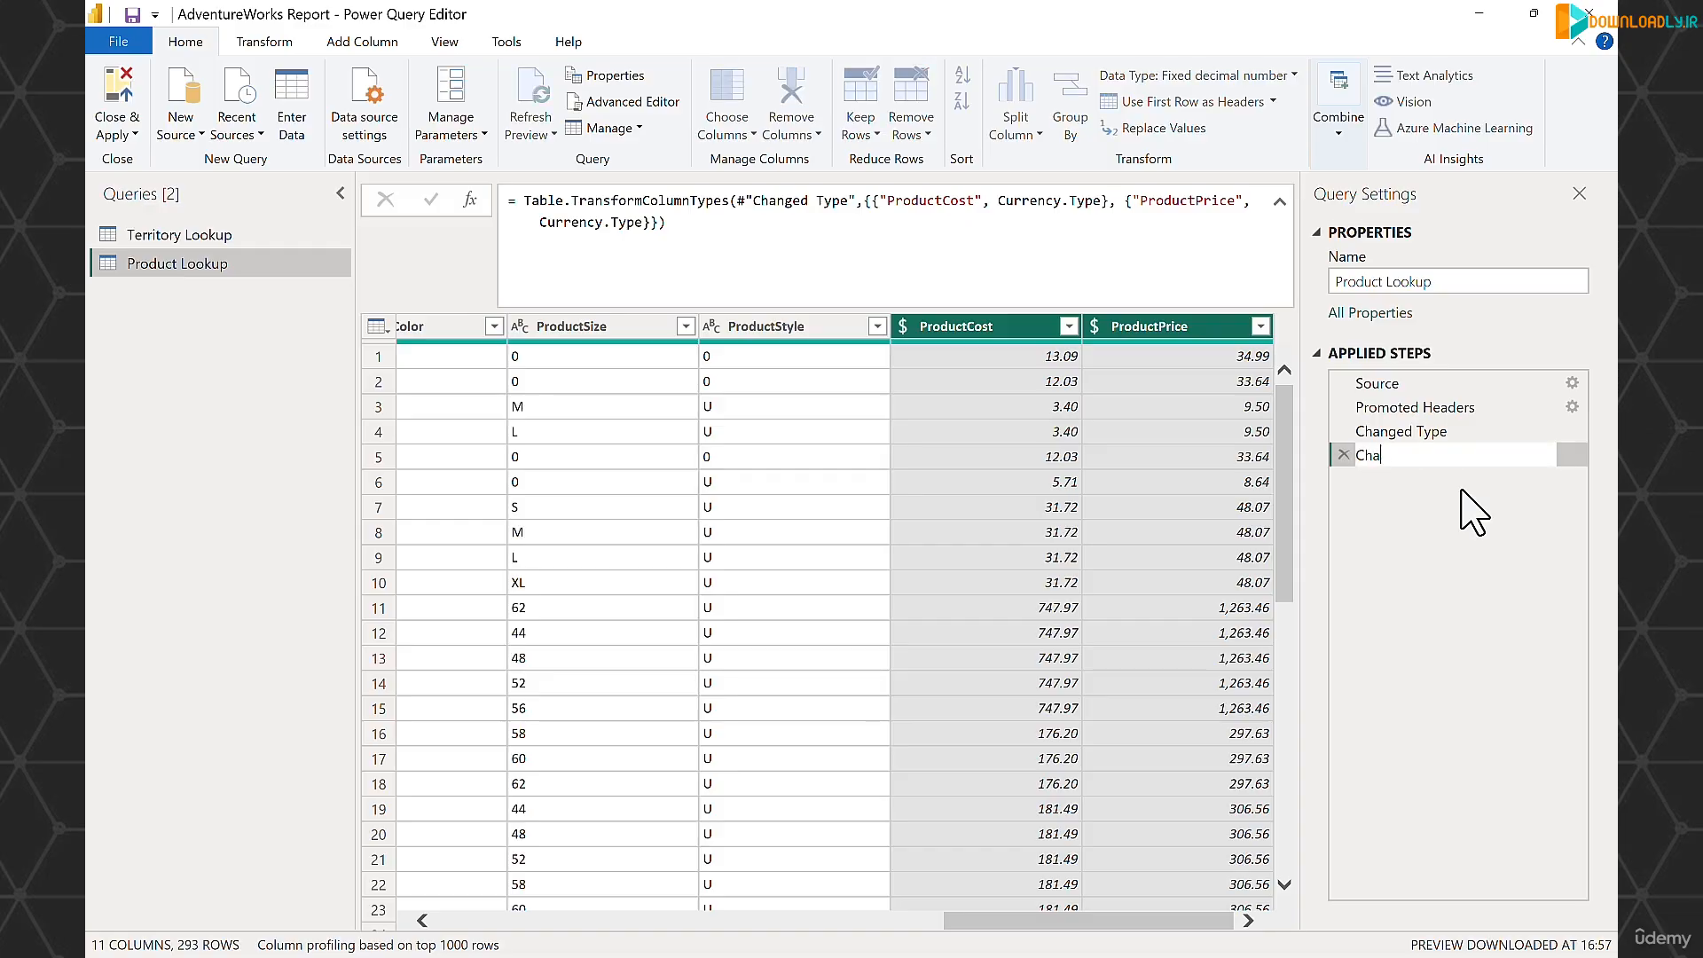
pyautogui.write('nged to Currency')
pyautogui.press('Return')
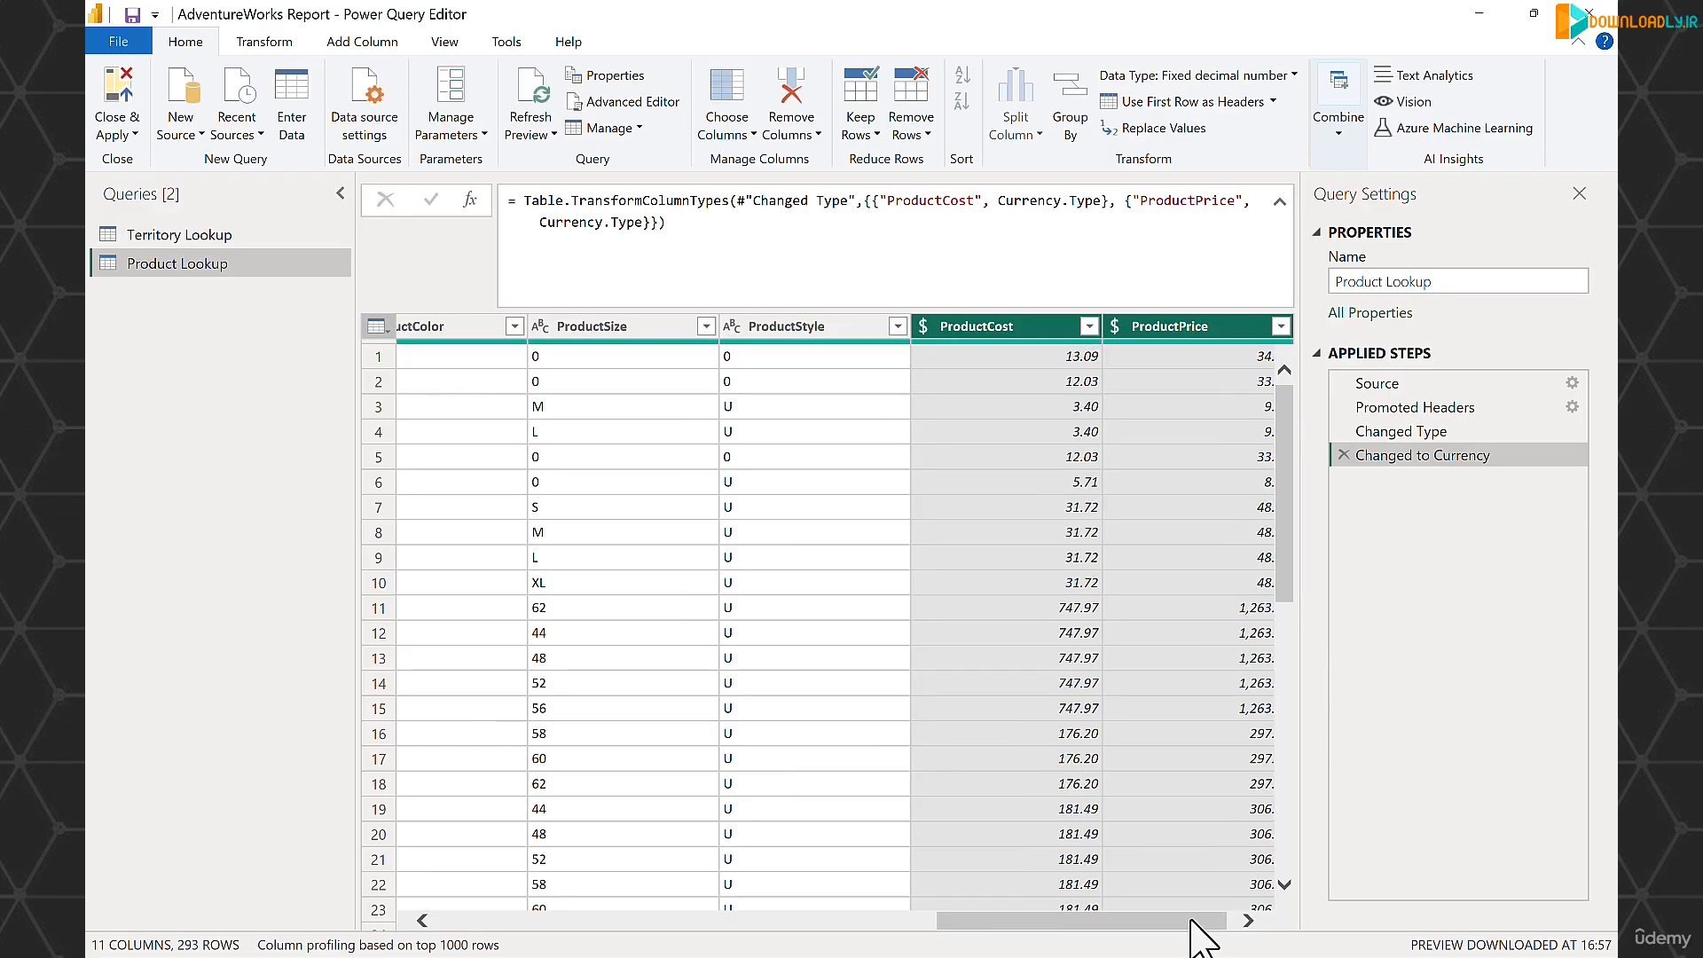
# - Examine the distinct values of the ProductSize column in the Product Lookup query without filtering it
pyautogui.moveTo(1198, 924); pyautogui.dragTo(1117, 921)
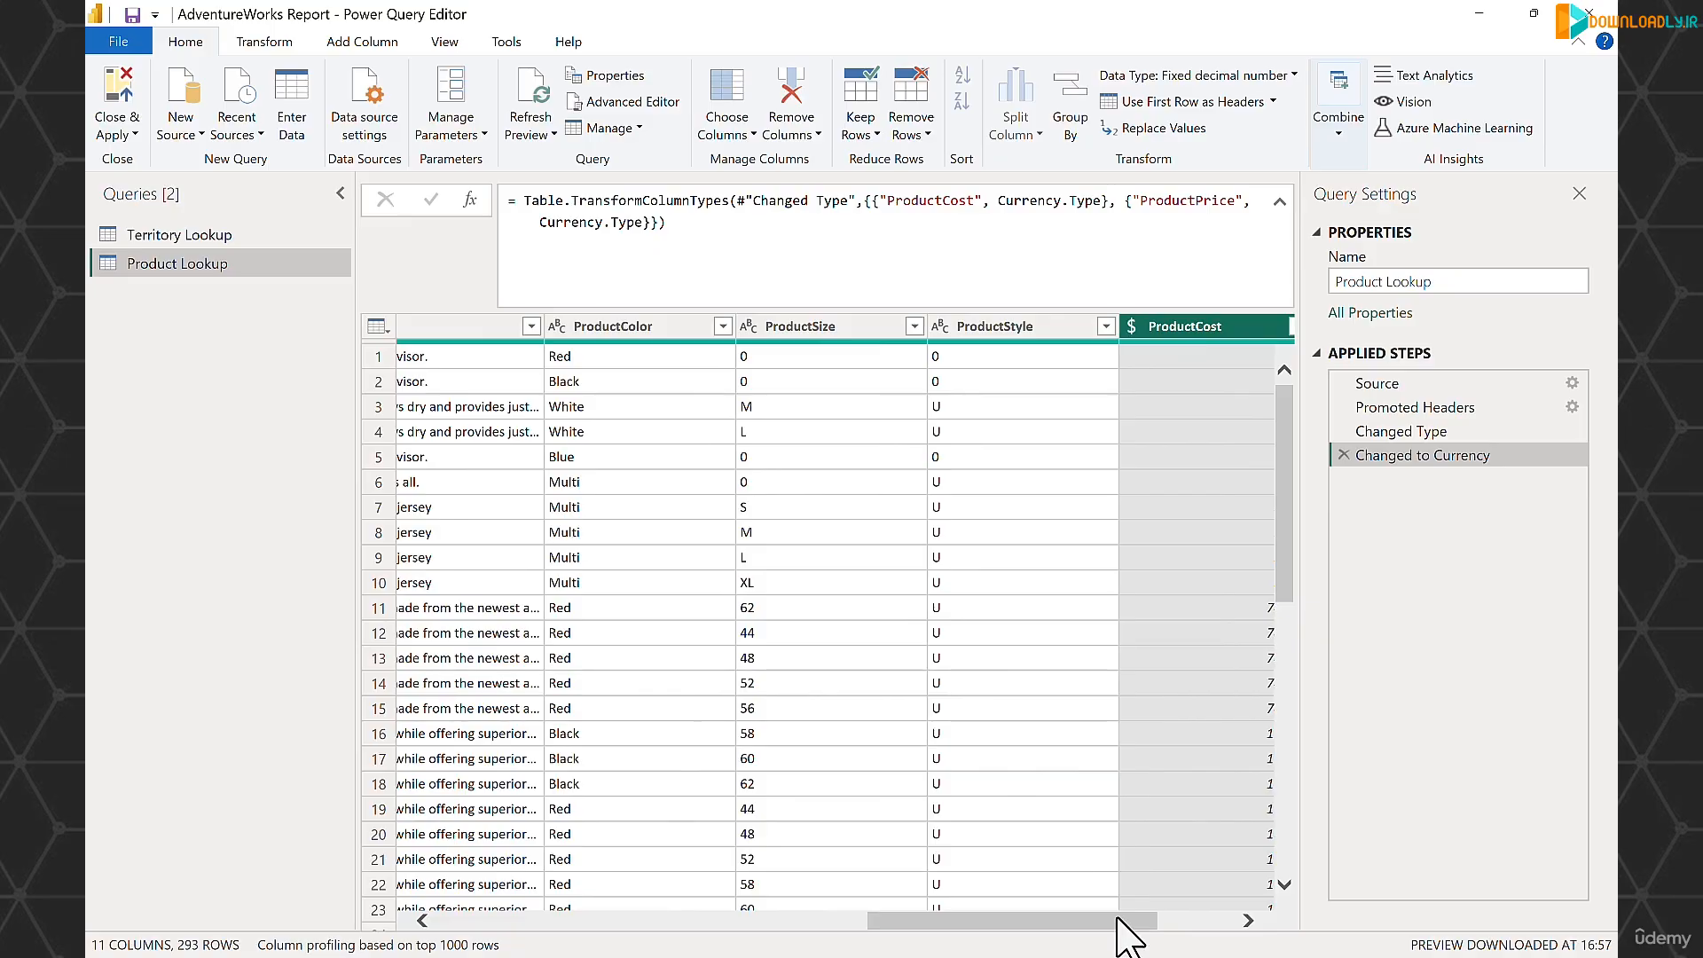
pyautogui.click(856, 330)
pyautogui.click(914, 326)
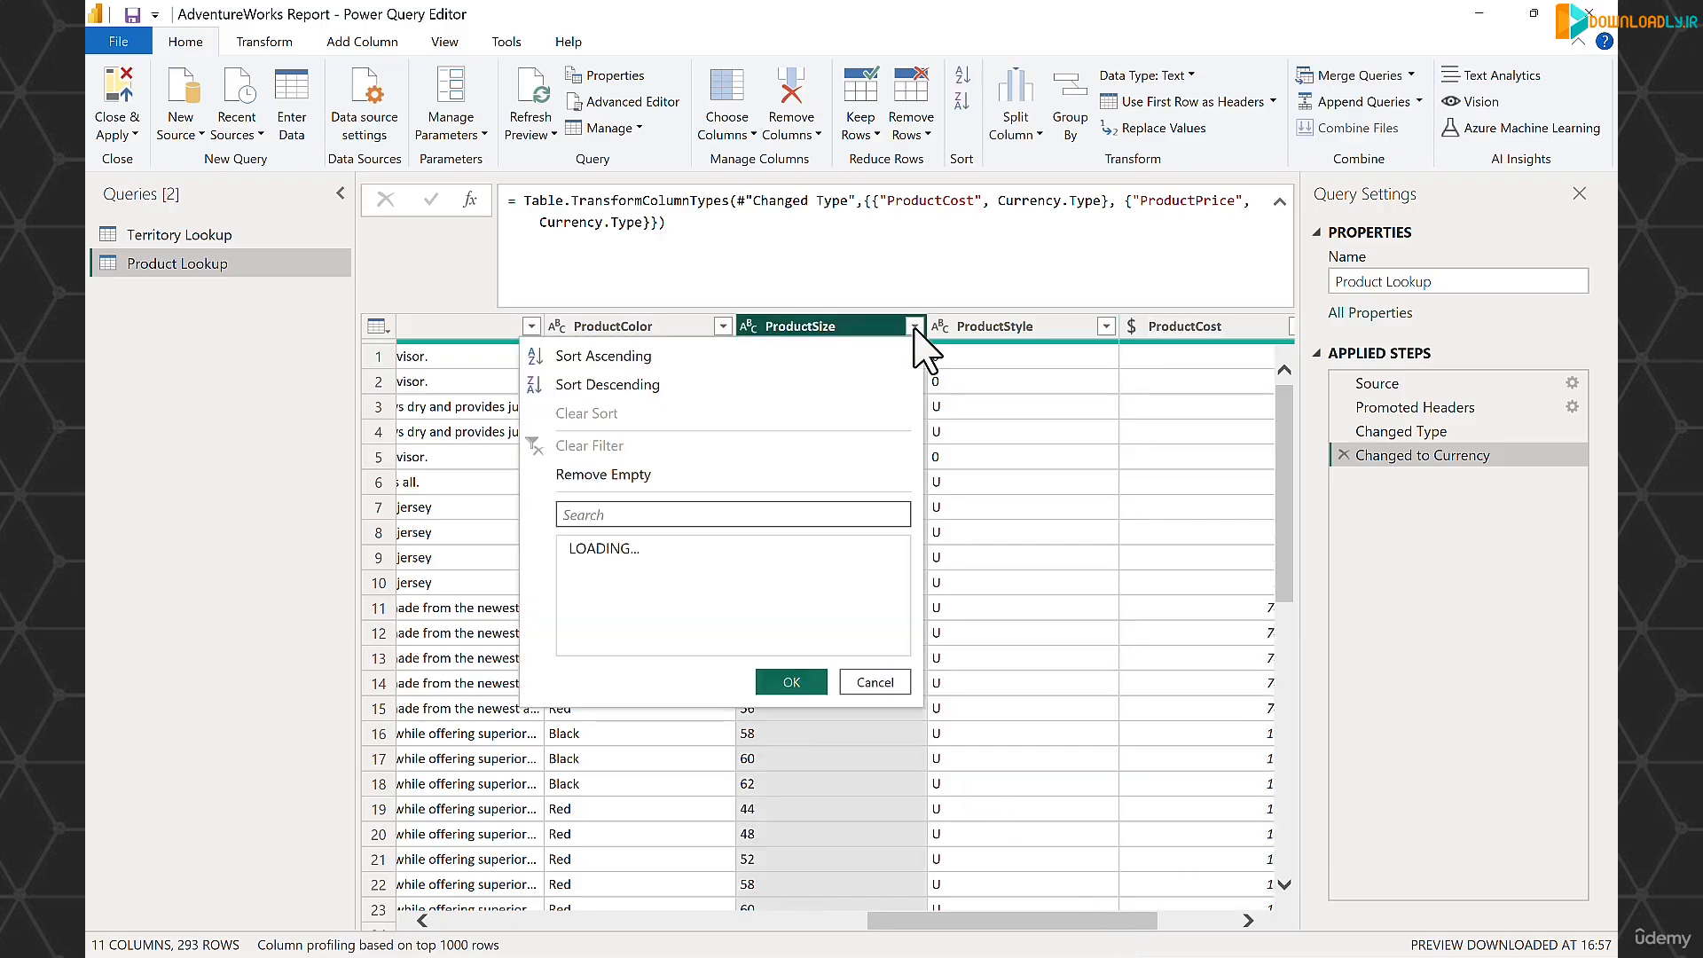
pyautogui.scroll(-2, 815, 623)
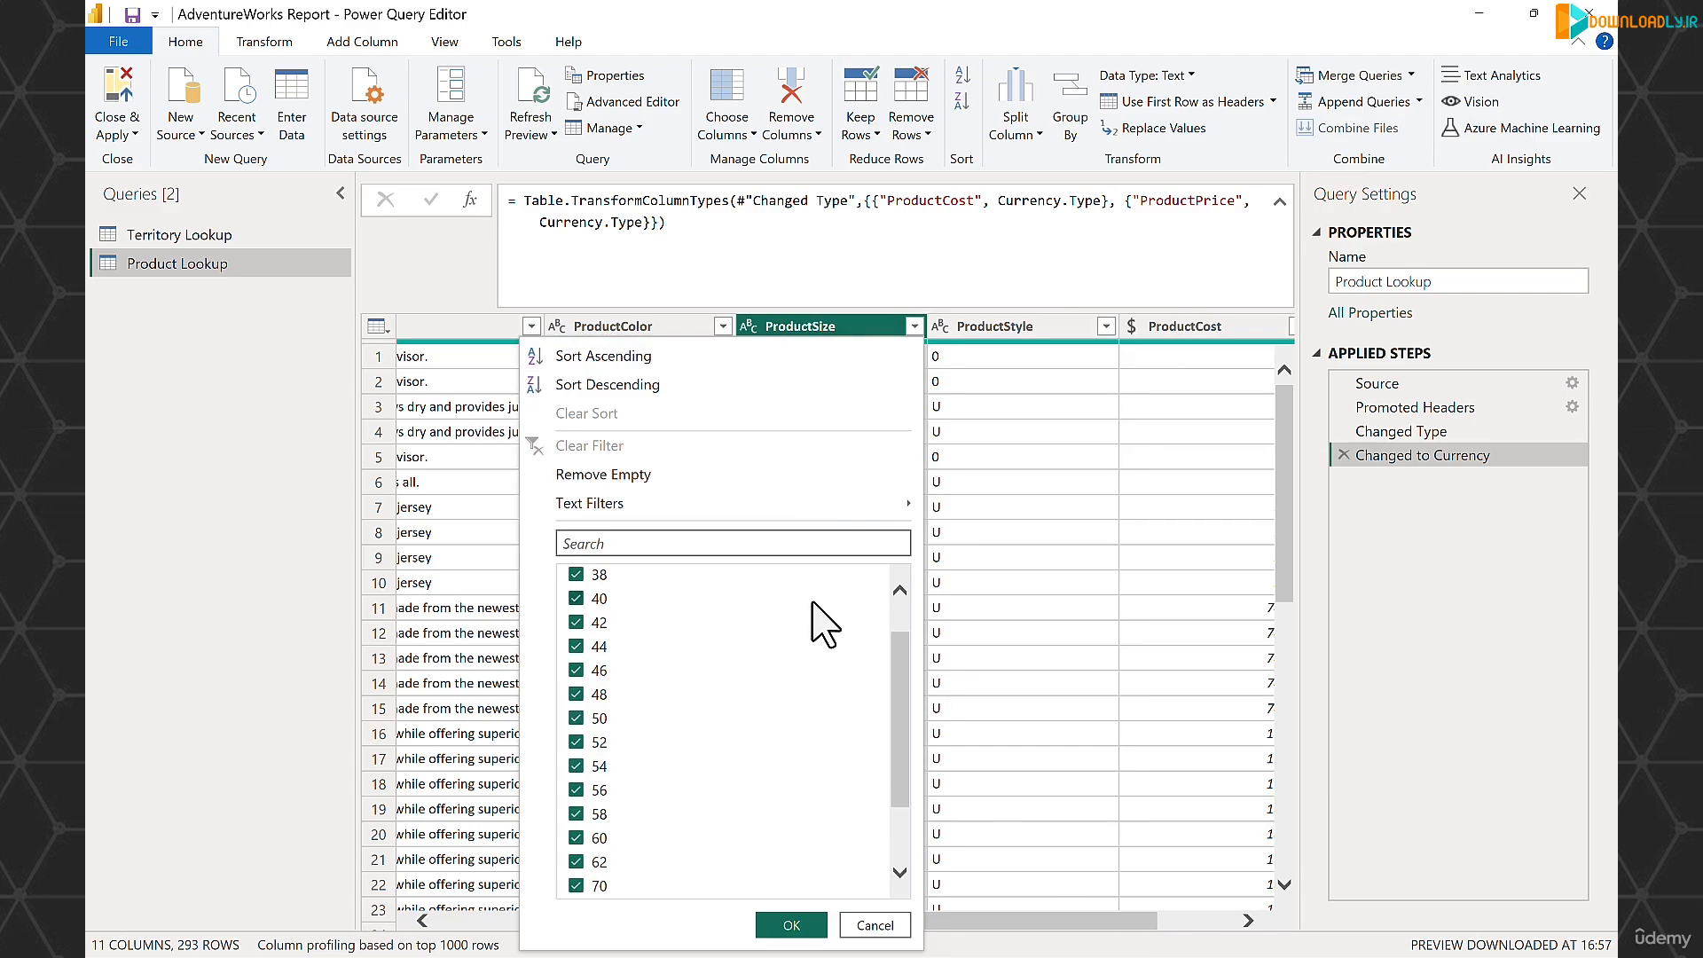
pyautogui.scroll(-1, 808, 600)
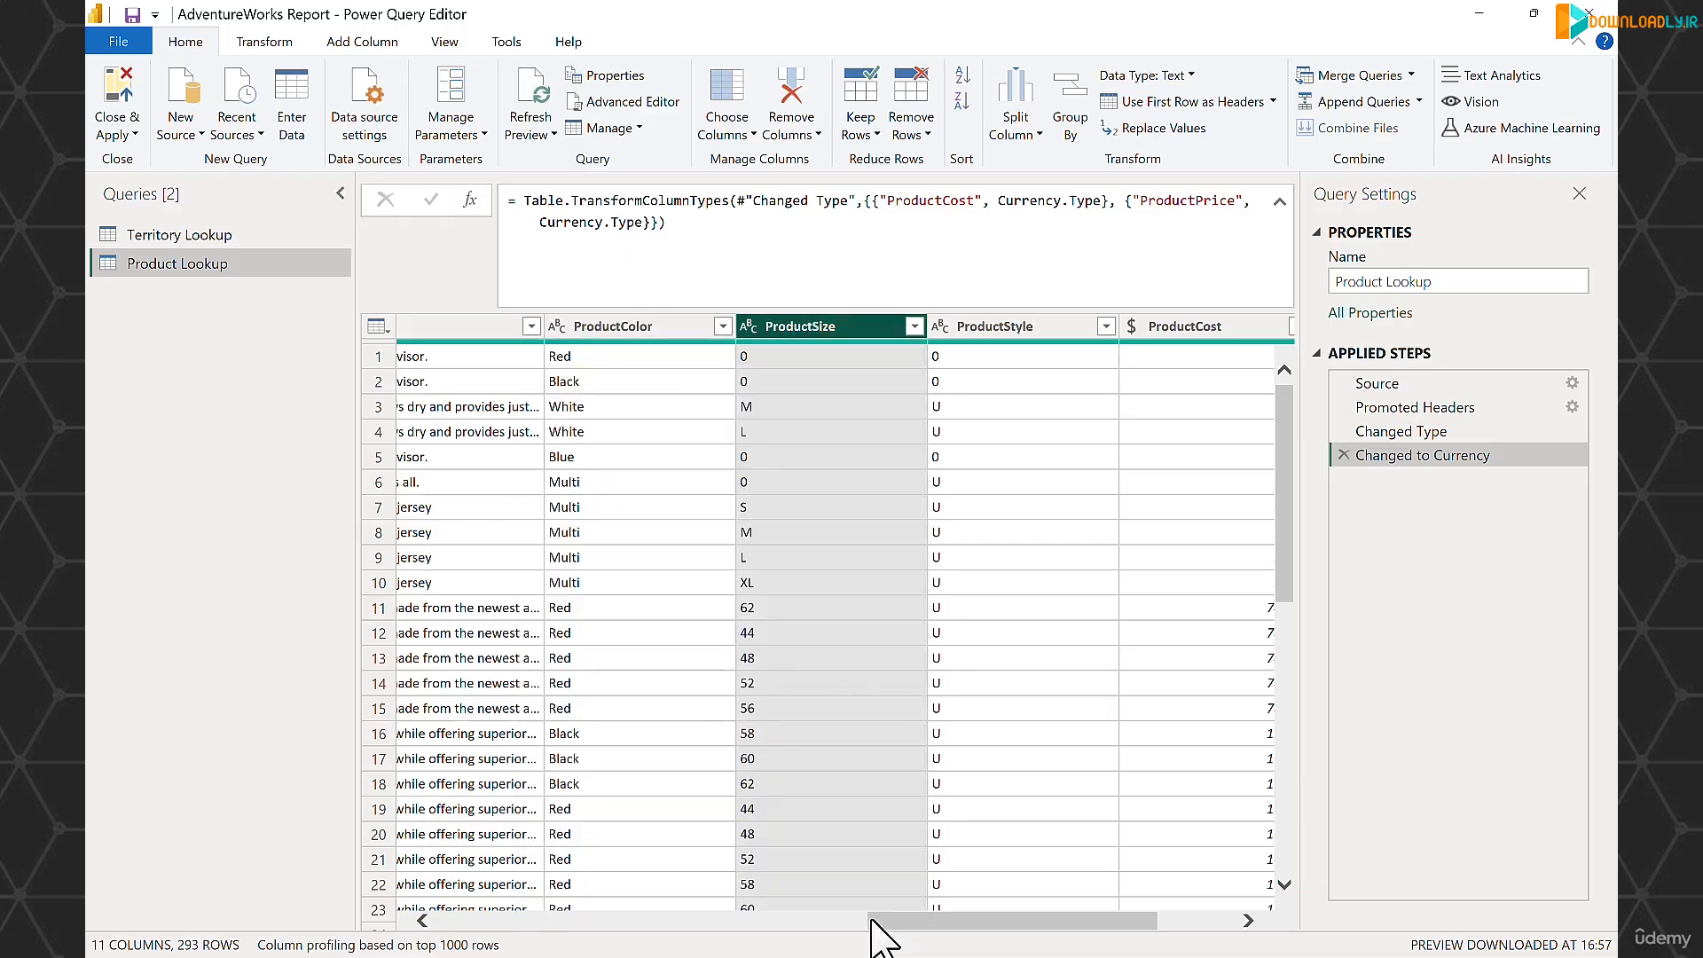
pyautogui.click(878, 927)
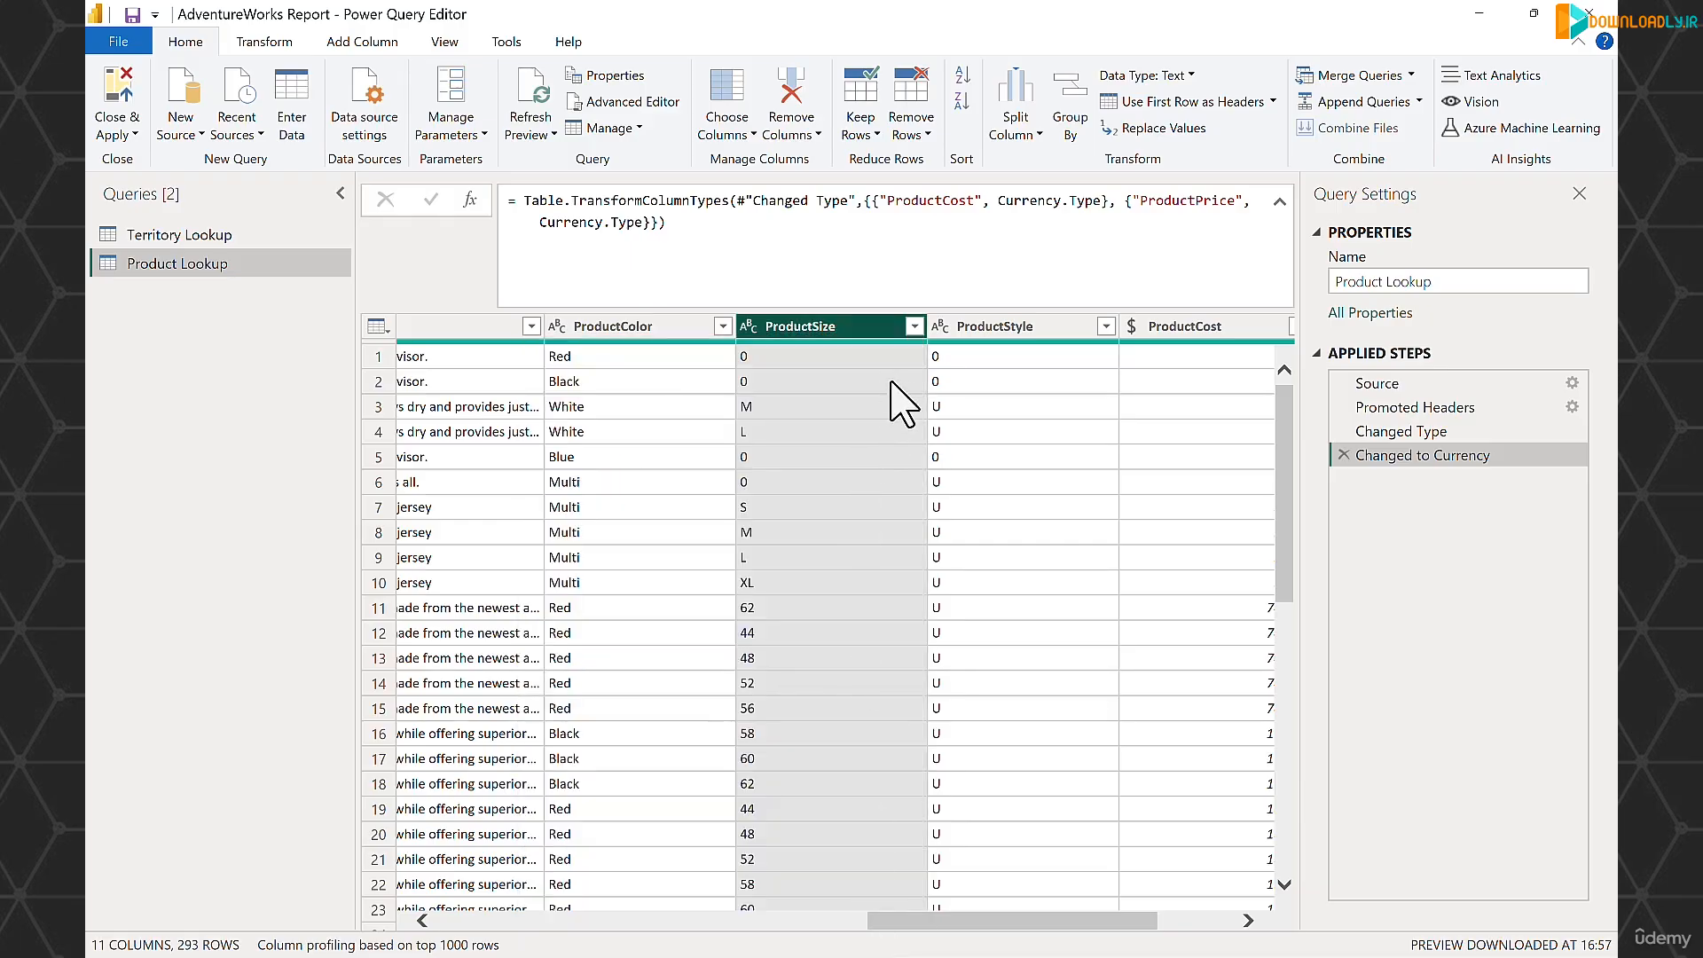
# - Remove the ProductSize column from the Product Lookup query
pyautogui.rightClick(846, 325)
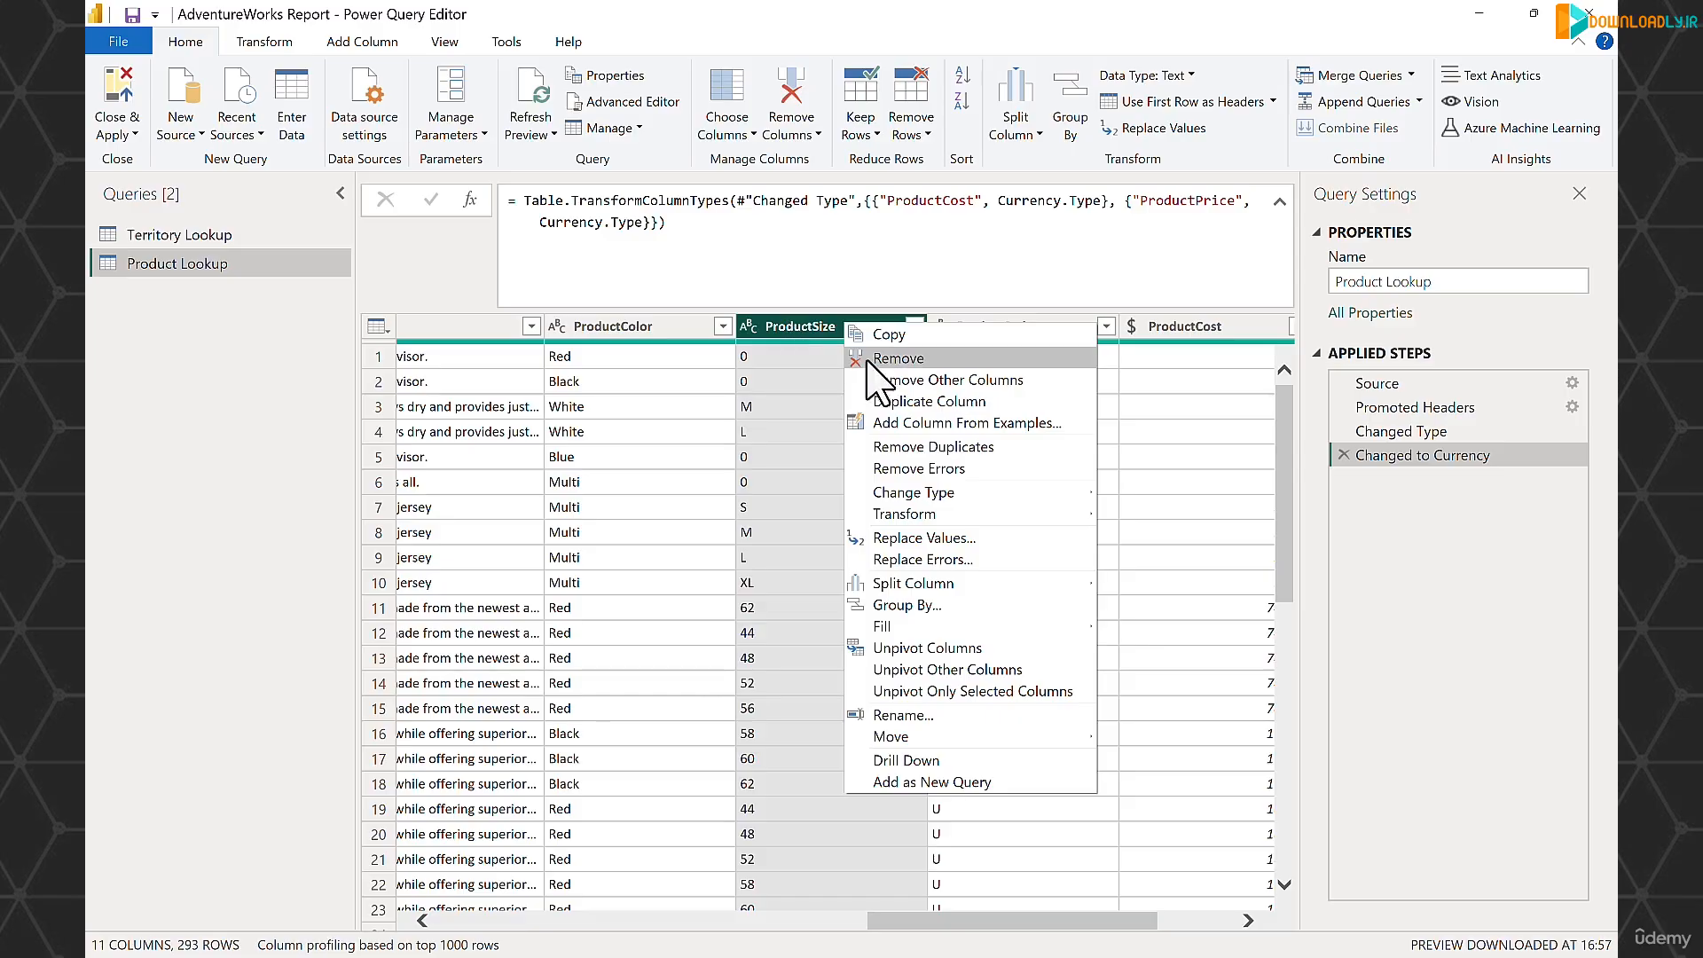
pyautogui.click(803, 330)
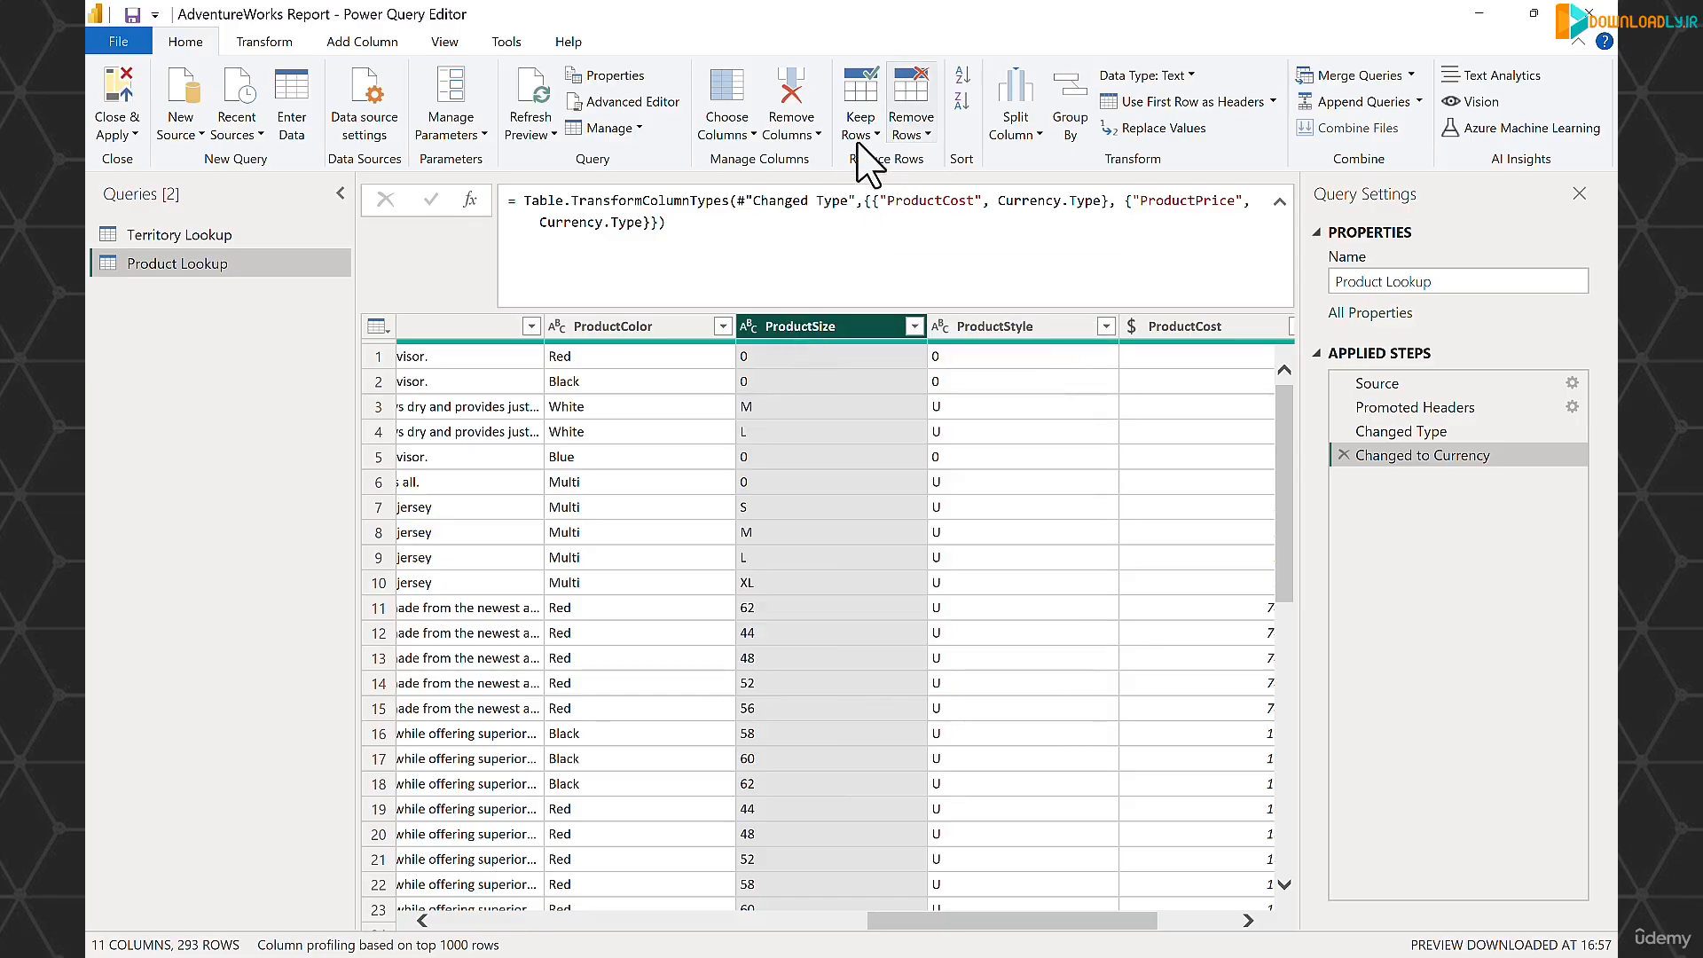
pyautogui.click(818, 135)
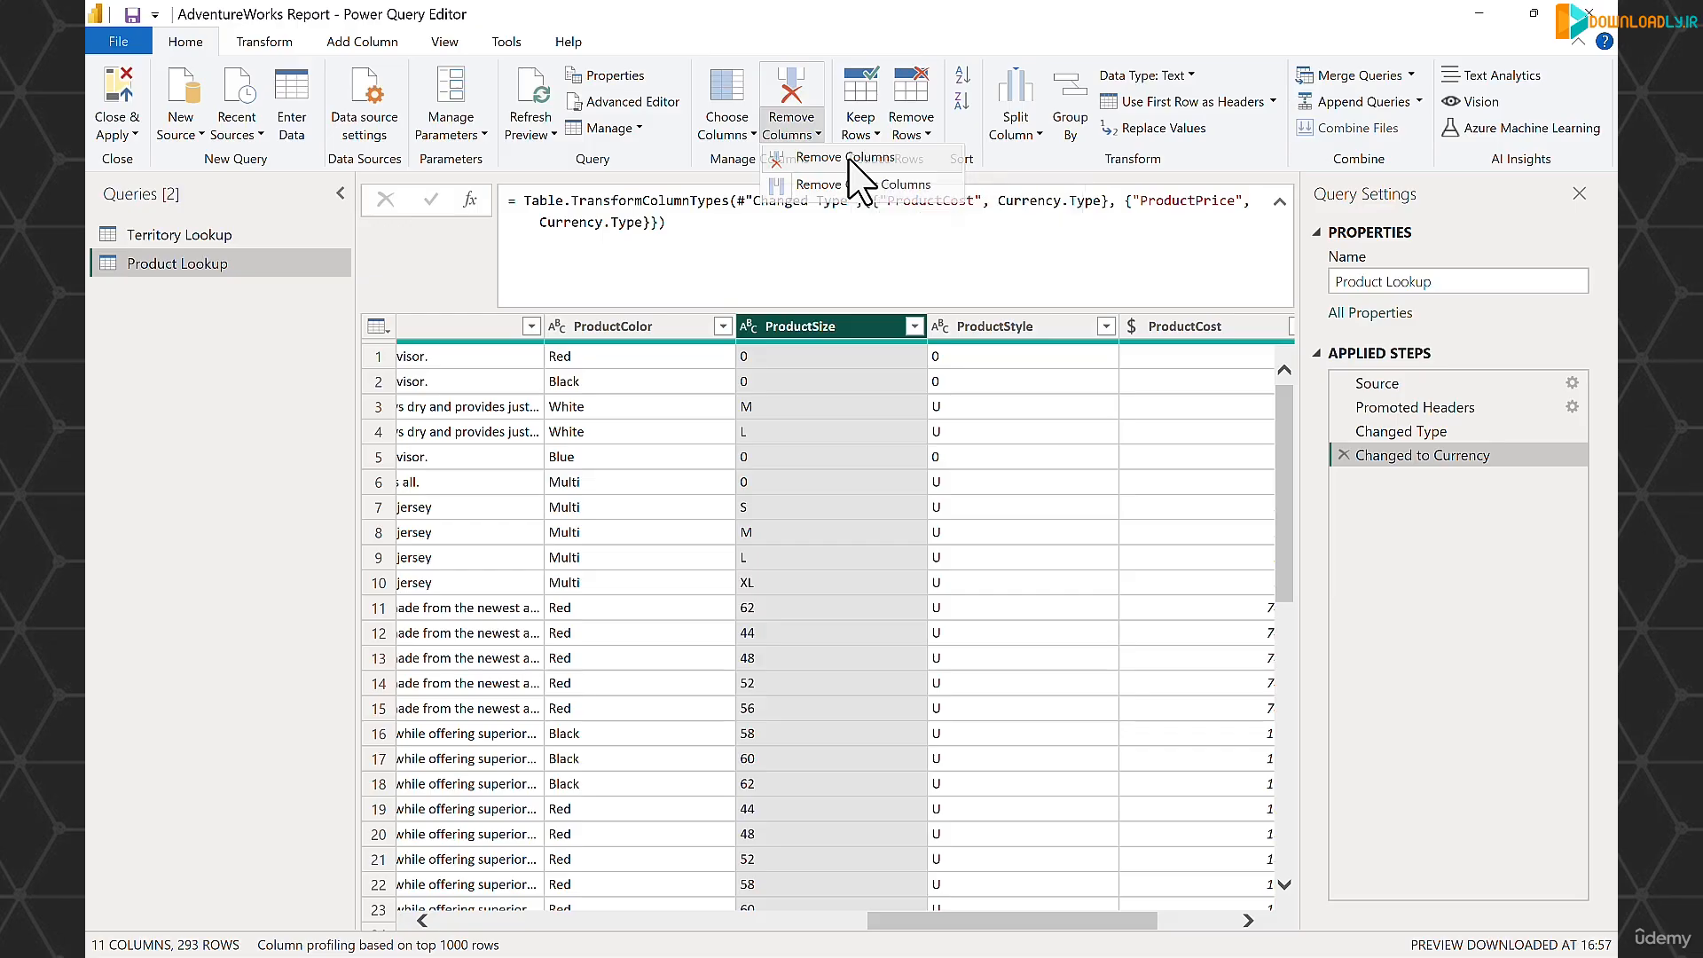
pyautogui.click(847, 157)
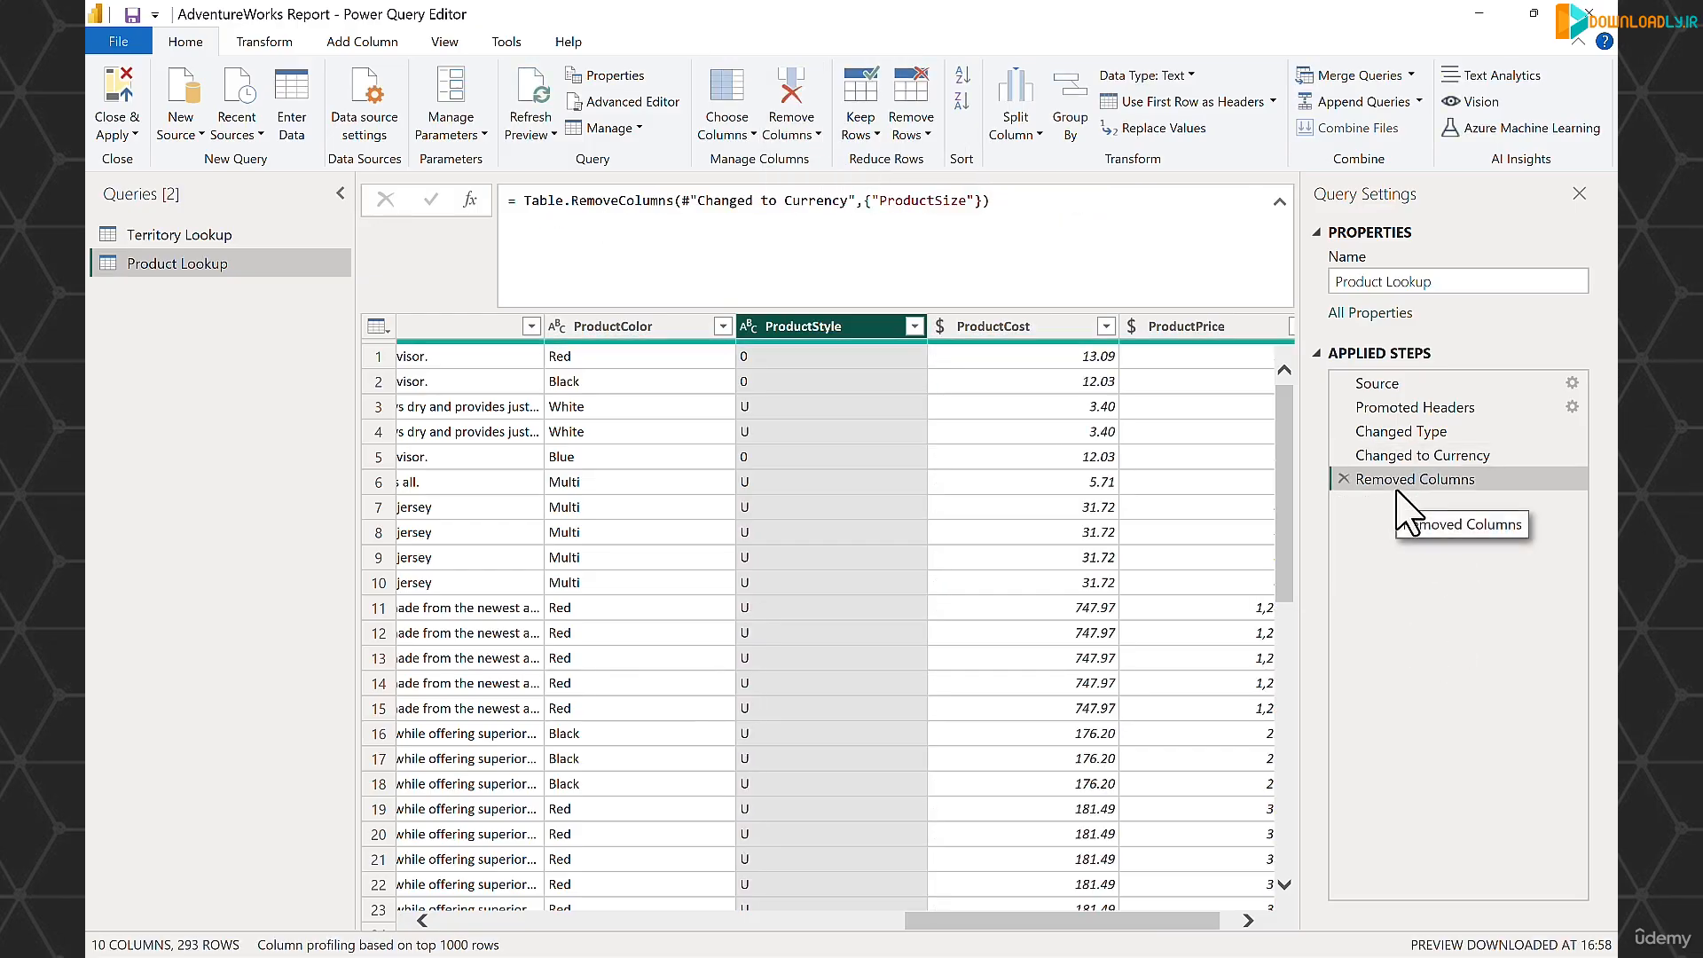
# - Collapse the expanded formula bar, and close the query editor while applying the query changes to the report
pyautogui.click(1280, 203)
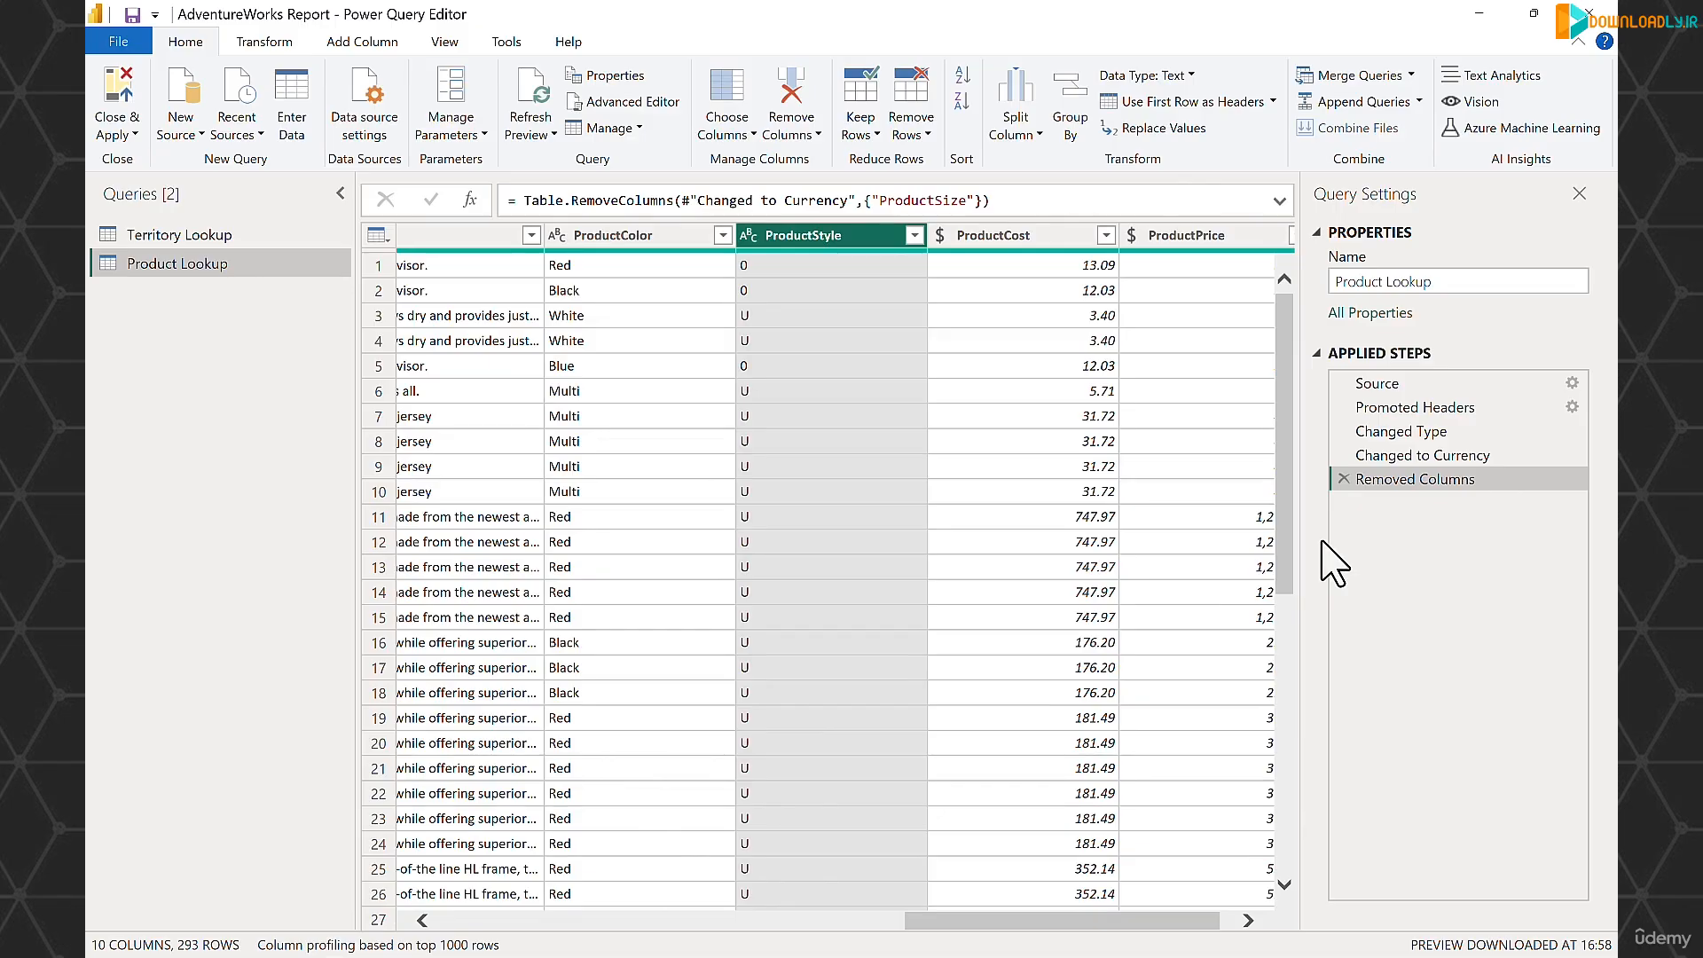
pyautogui.moveTo(1153, 920); pyautogui.dragTo(452, 942)
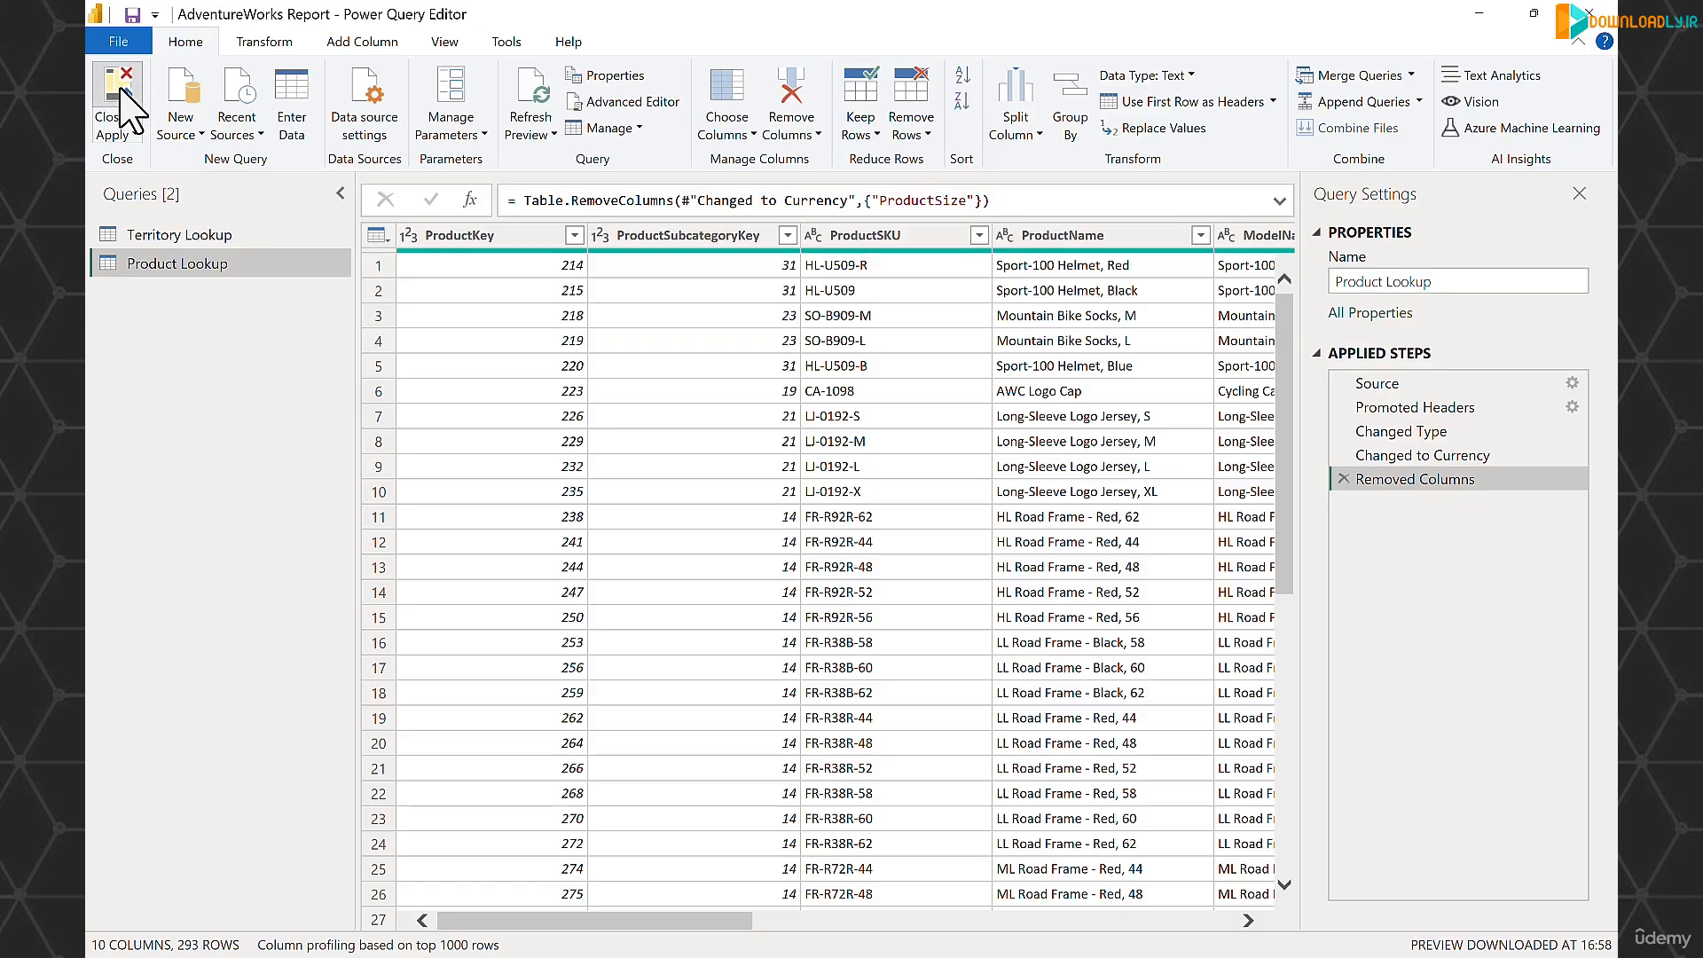
pyautogui.click(119, 106)
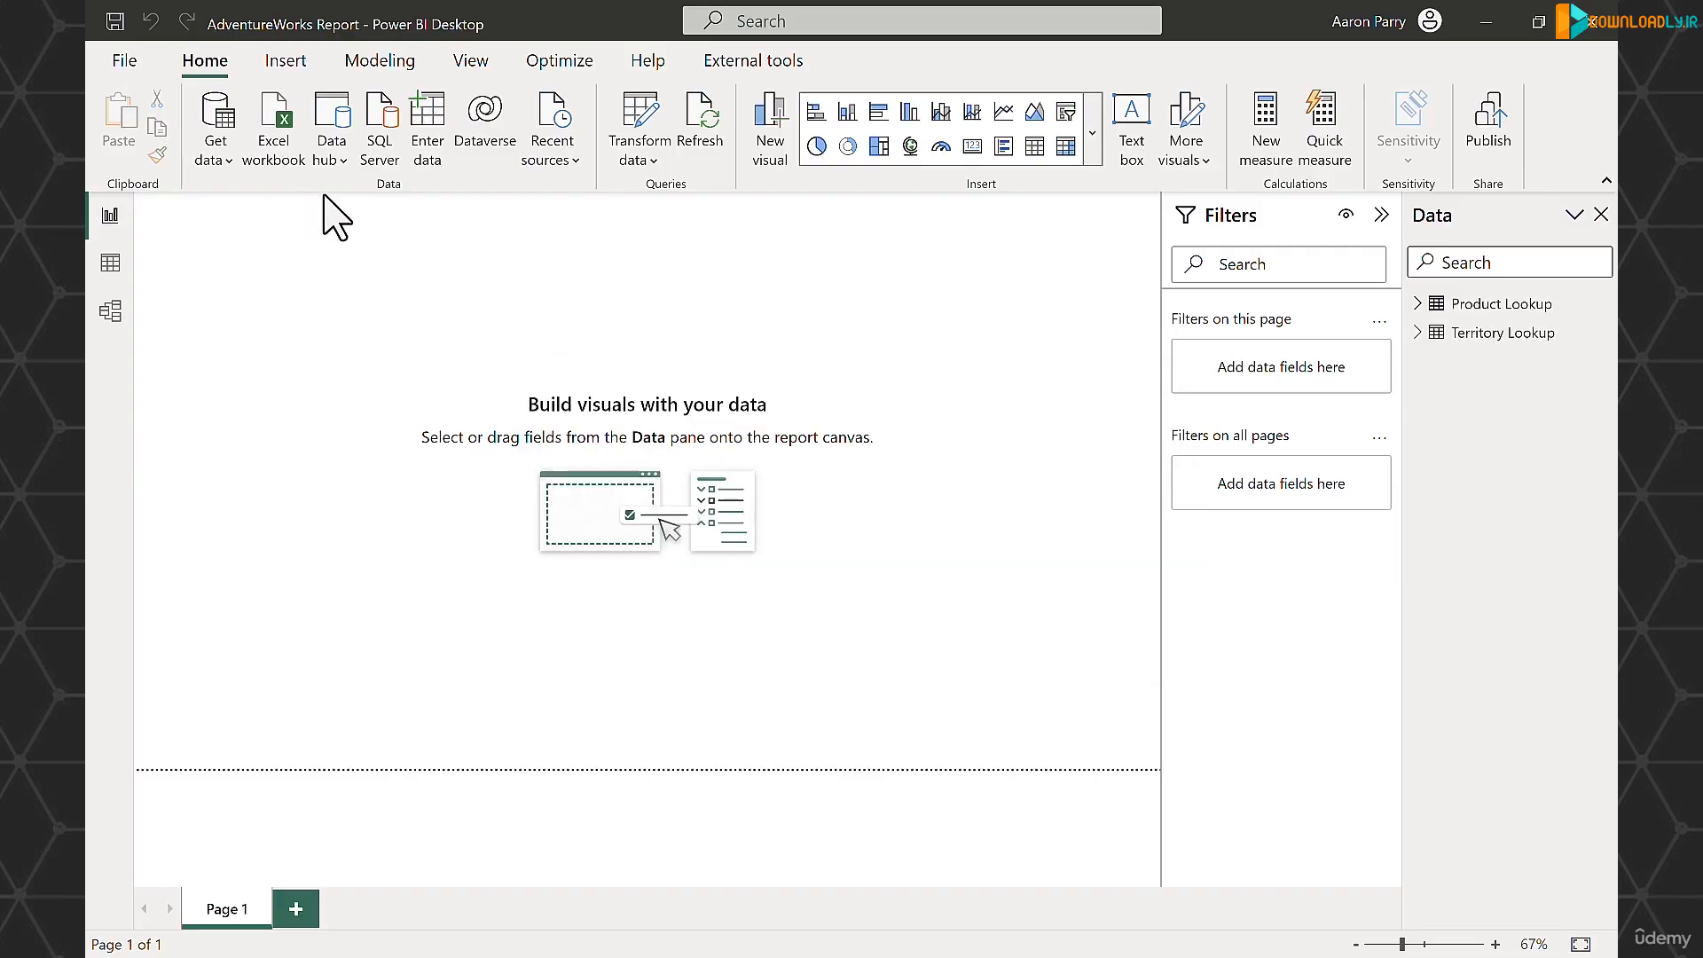
# - Inspect the fields of the Product Lookup and Territory Lookup tables in the report view and in the table view
pyautogui.click(1418, 304)
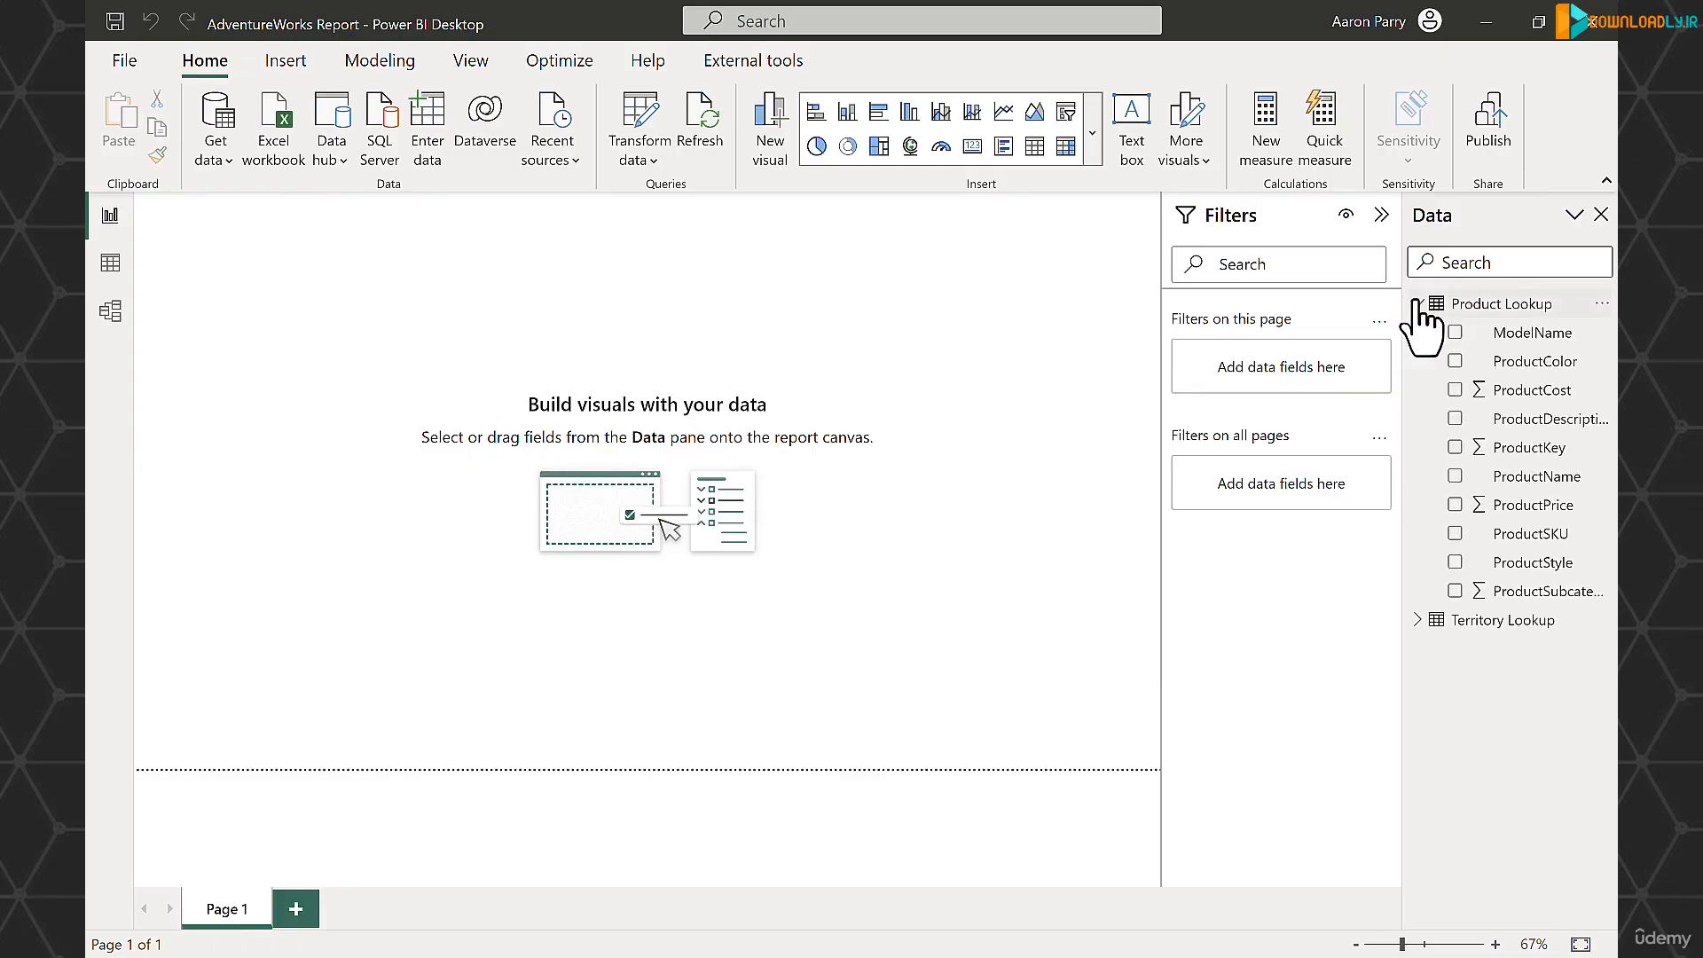
pyautogui.click(1419, 620)
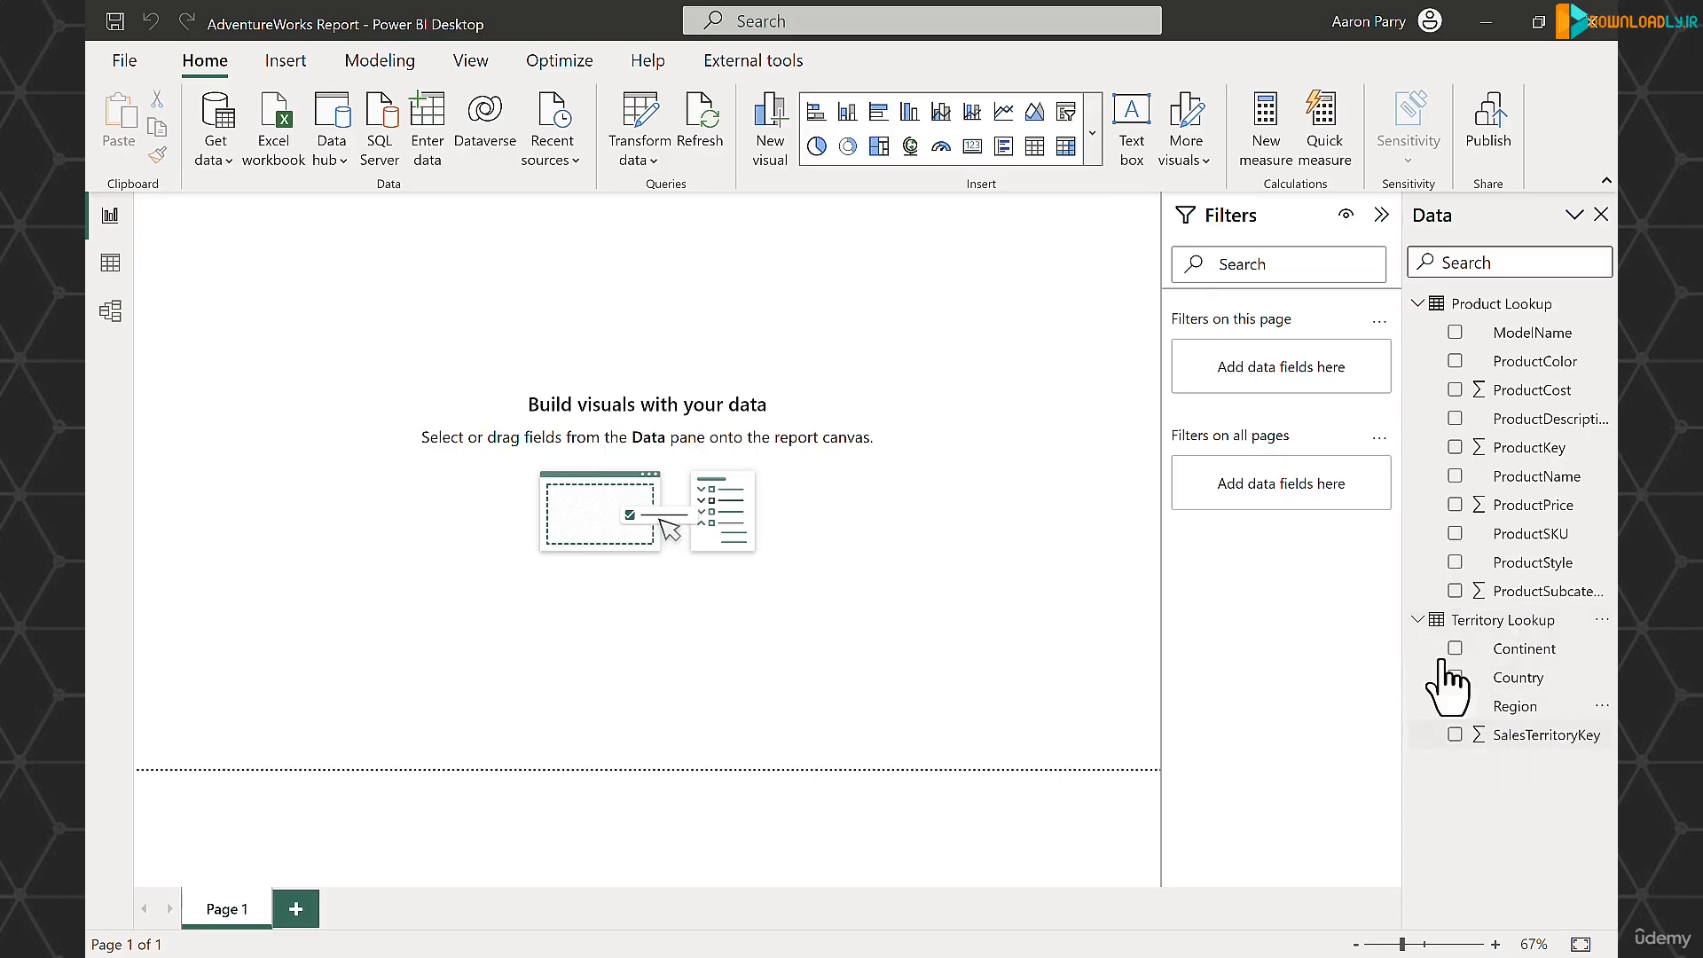
pyautogui.click(117, 266)
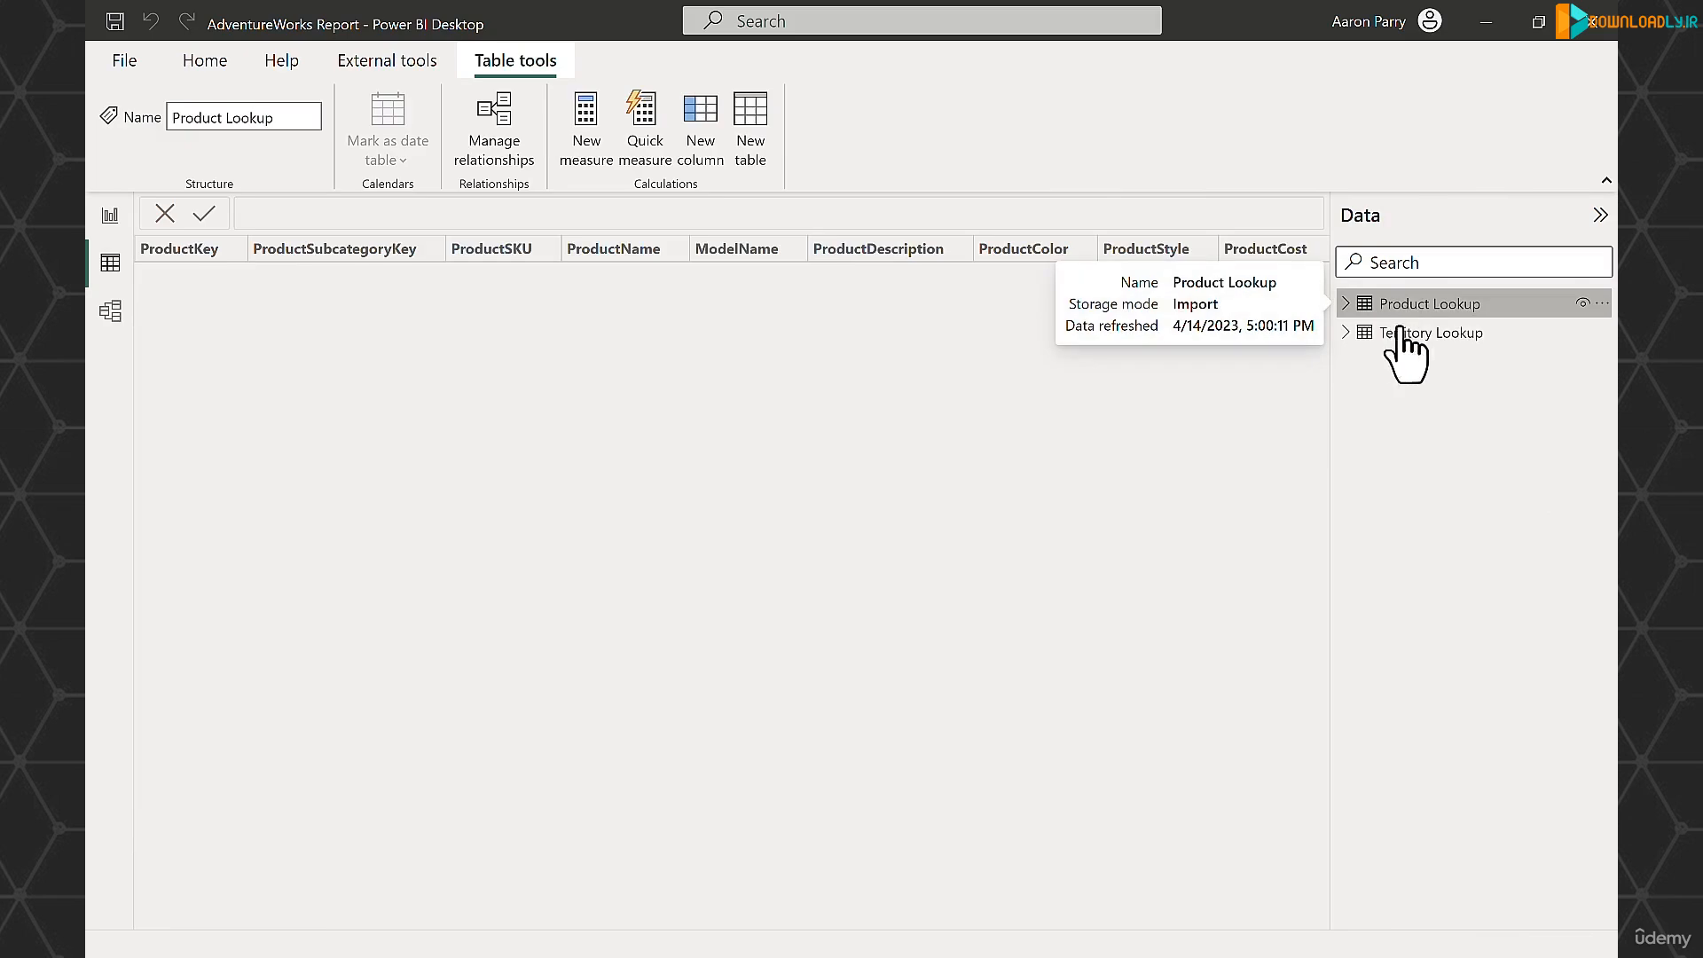
pyautogui.click(1346, 304)
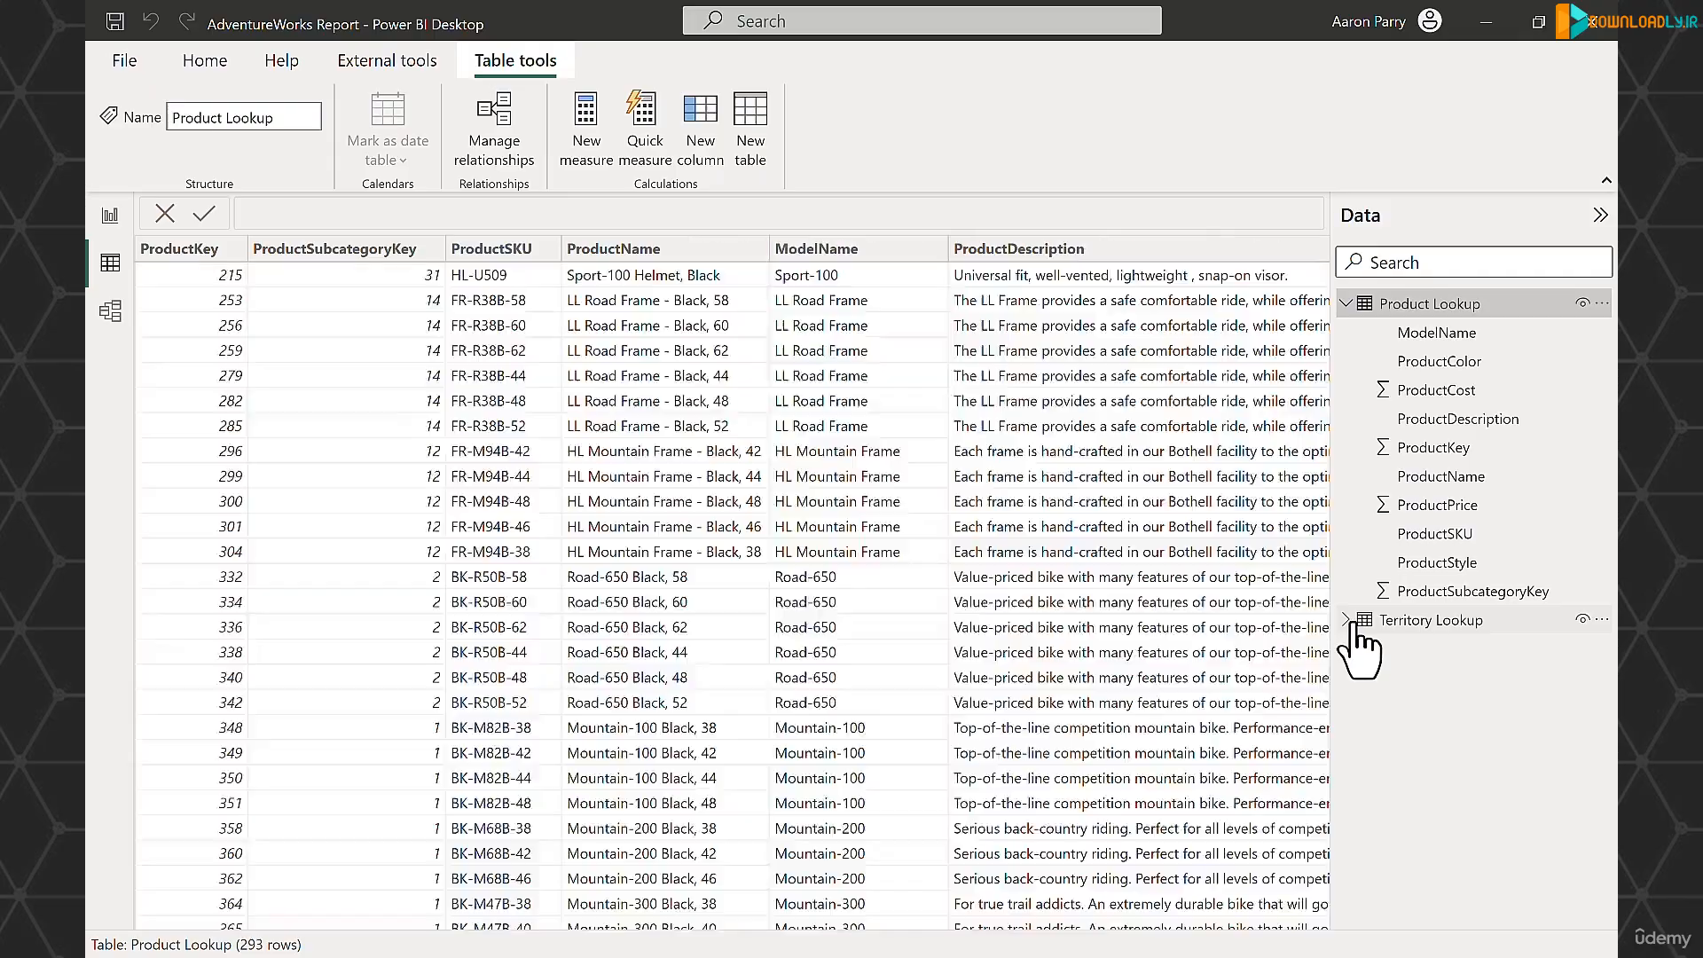
pyautogui.click(1346, 620)
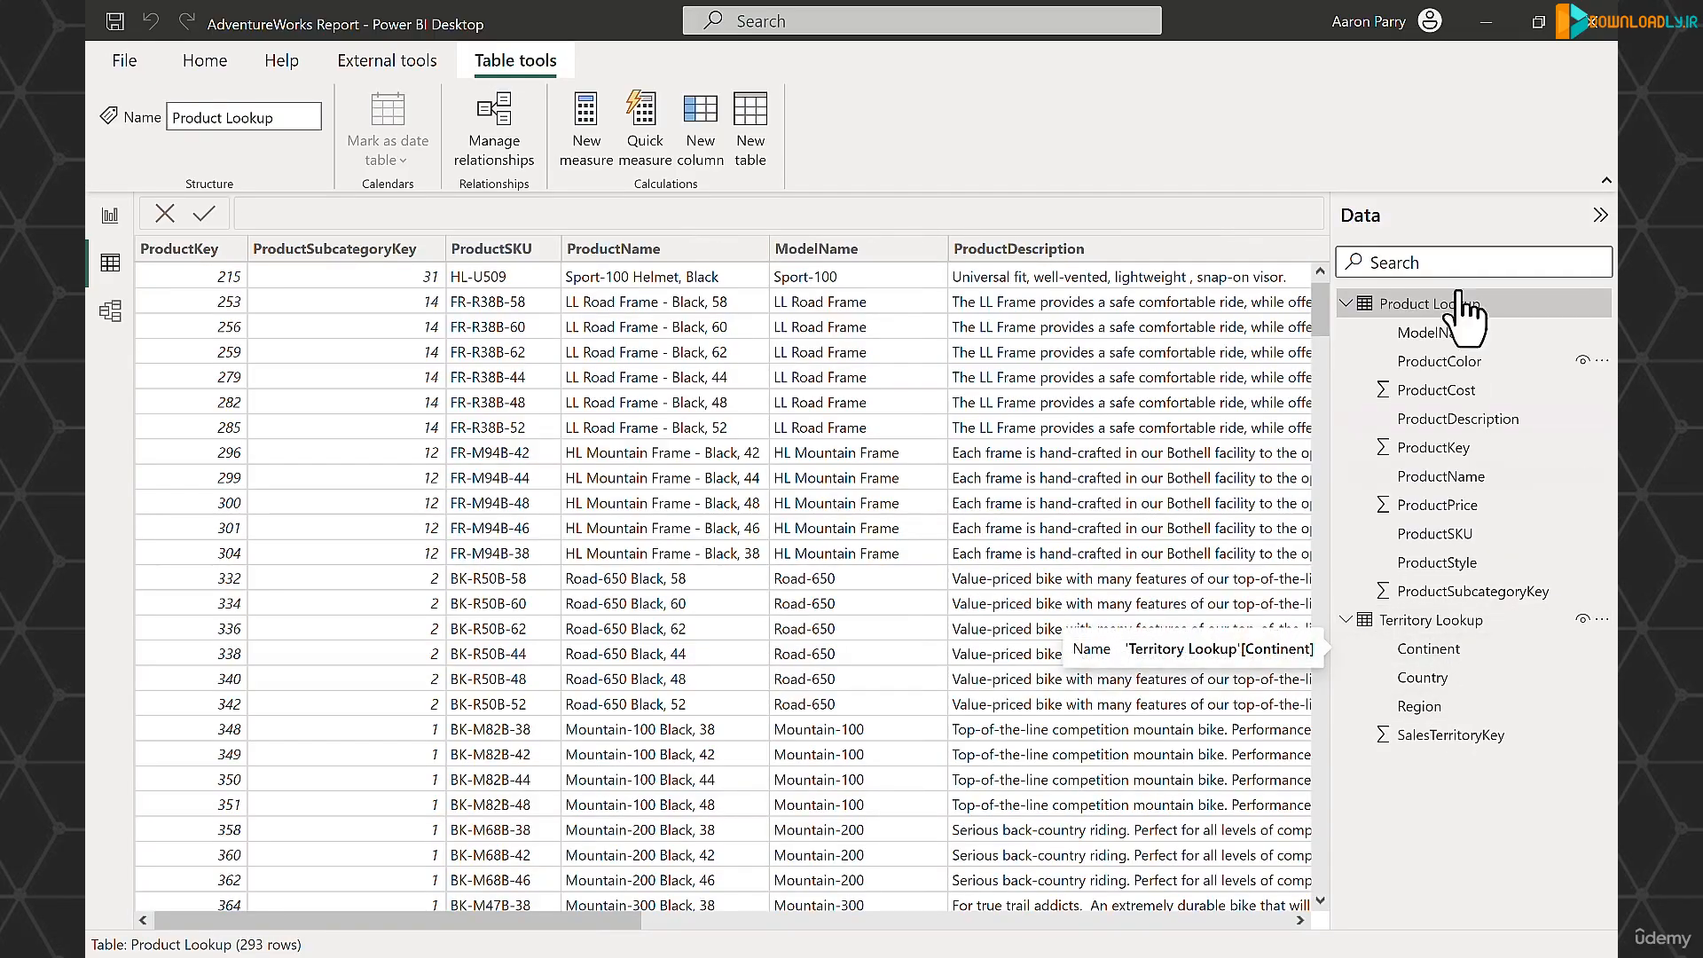
# - View the Territory Lookup and Product Lookup tables side by side in the model view
pyautogui.click(110, 310)
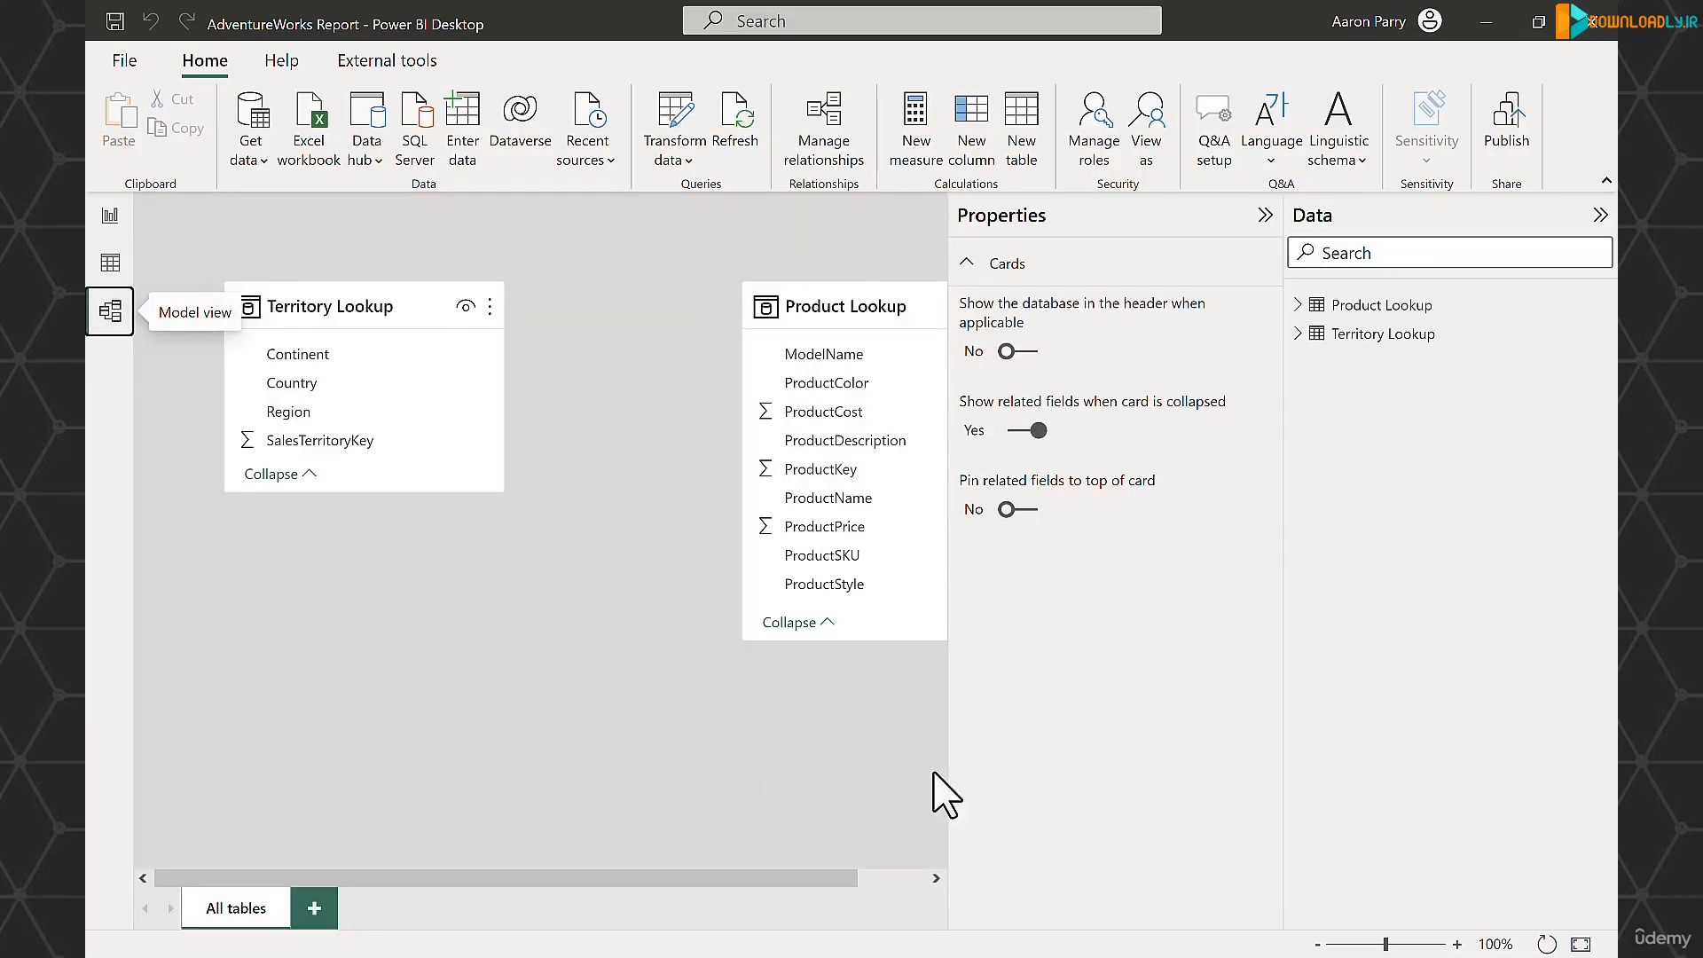
pyautogui.click(1317, 944)
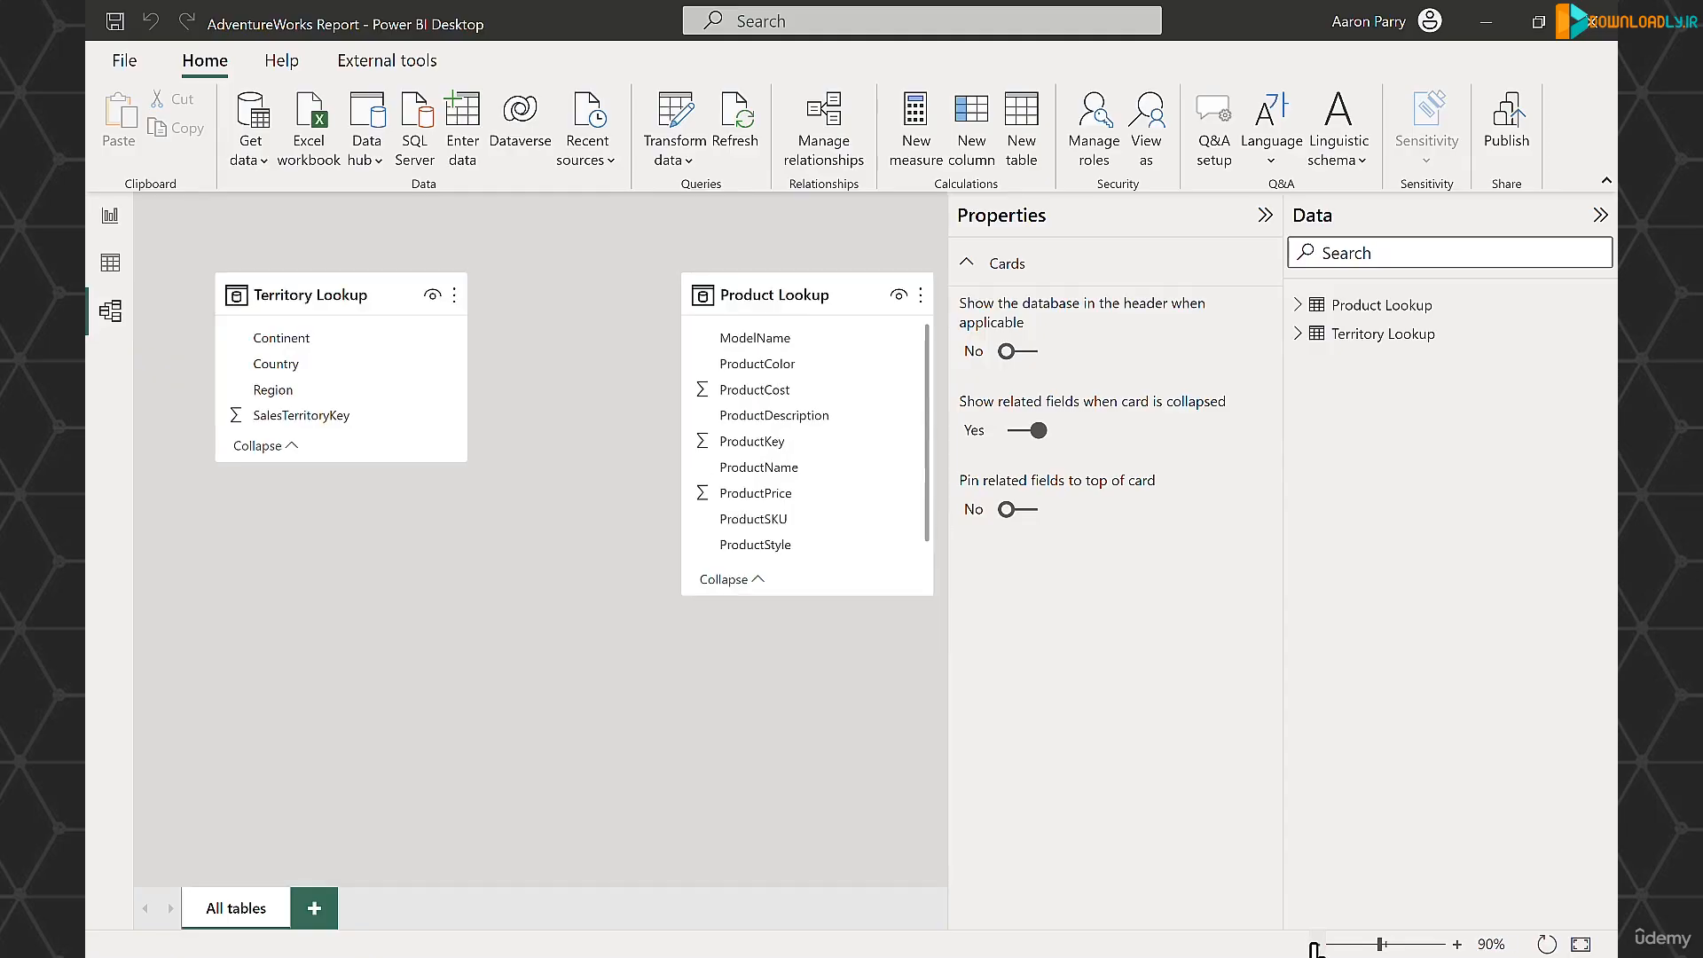
pyautogui.click(1316, 944)
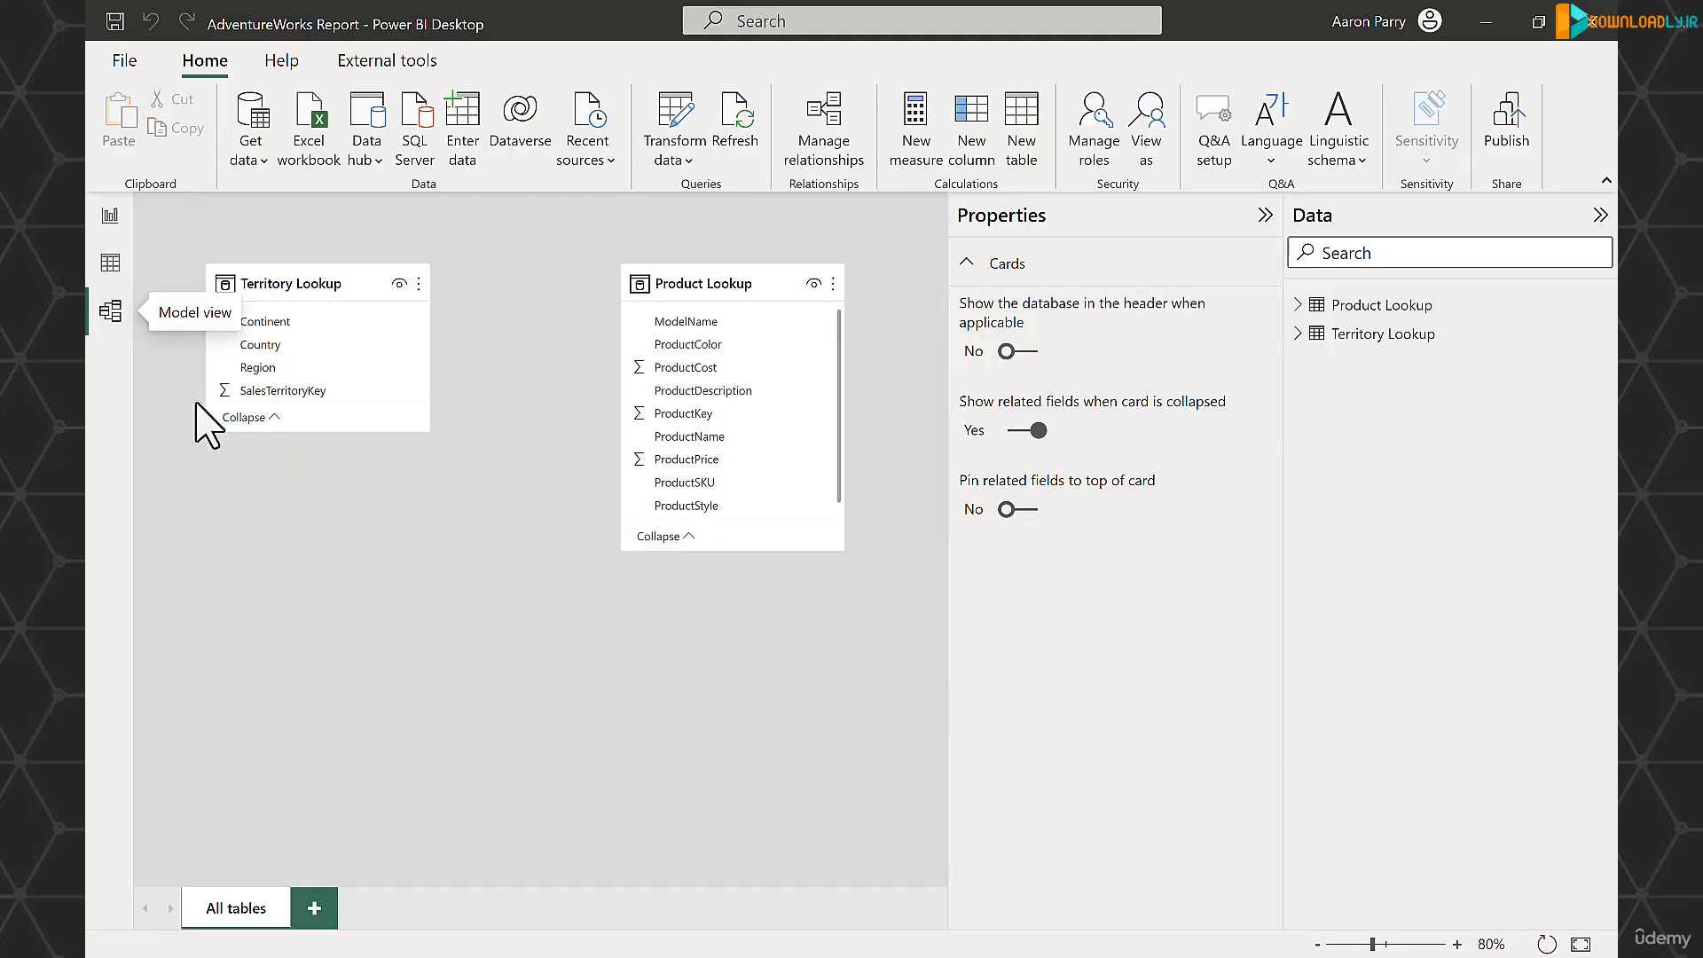